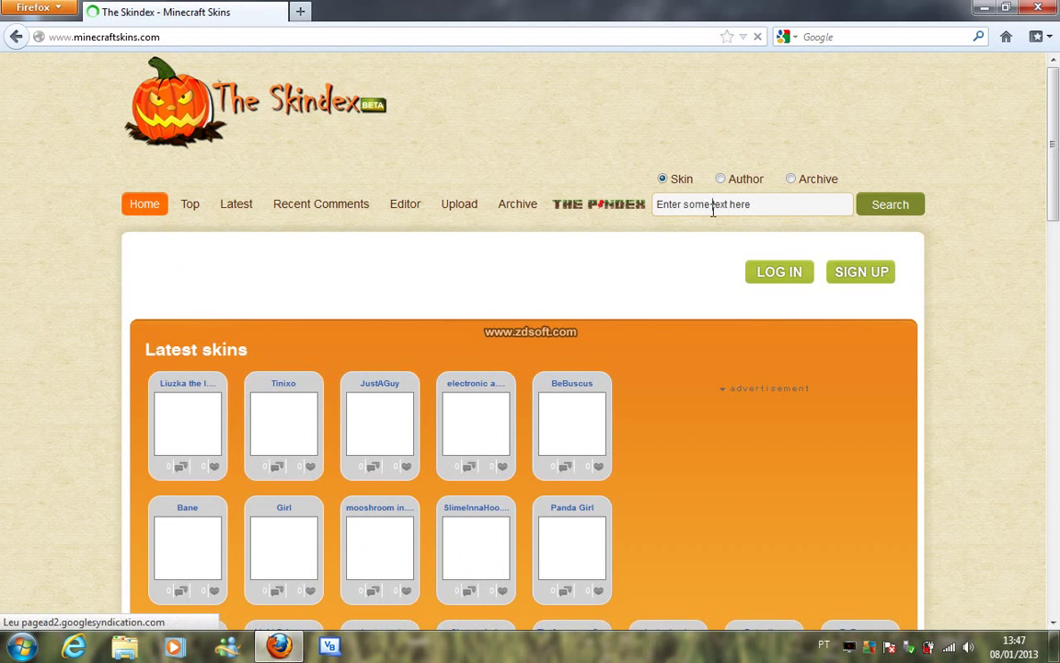
Search The Skindex for 'naruto' skins.
{"action": "left_click", "coordinate": [742, 204]}
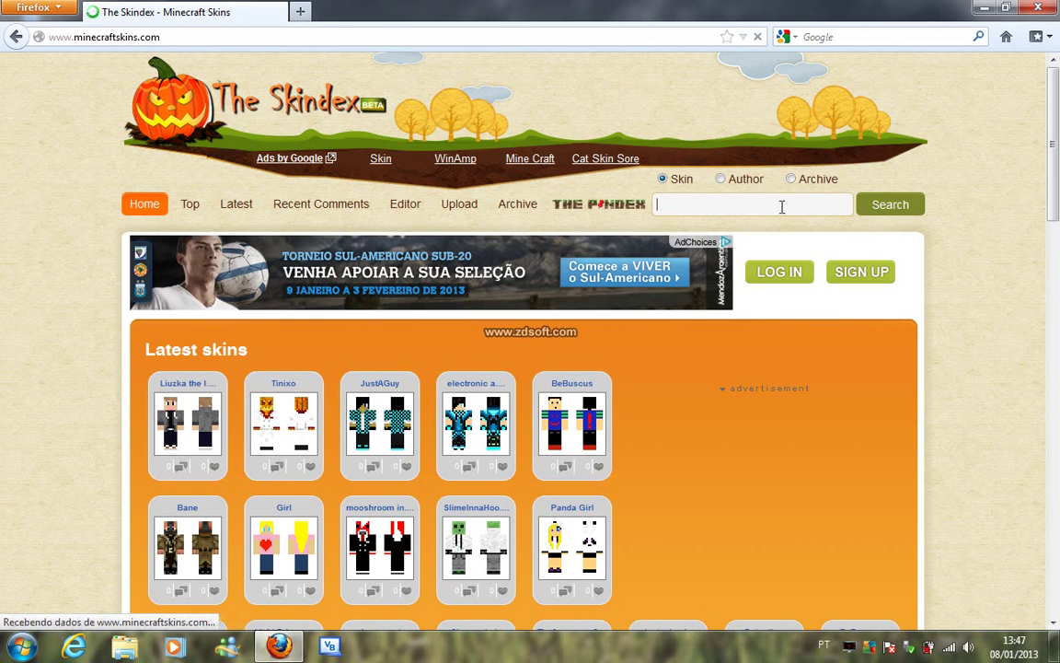
{"action": "type", "text": "na"}
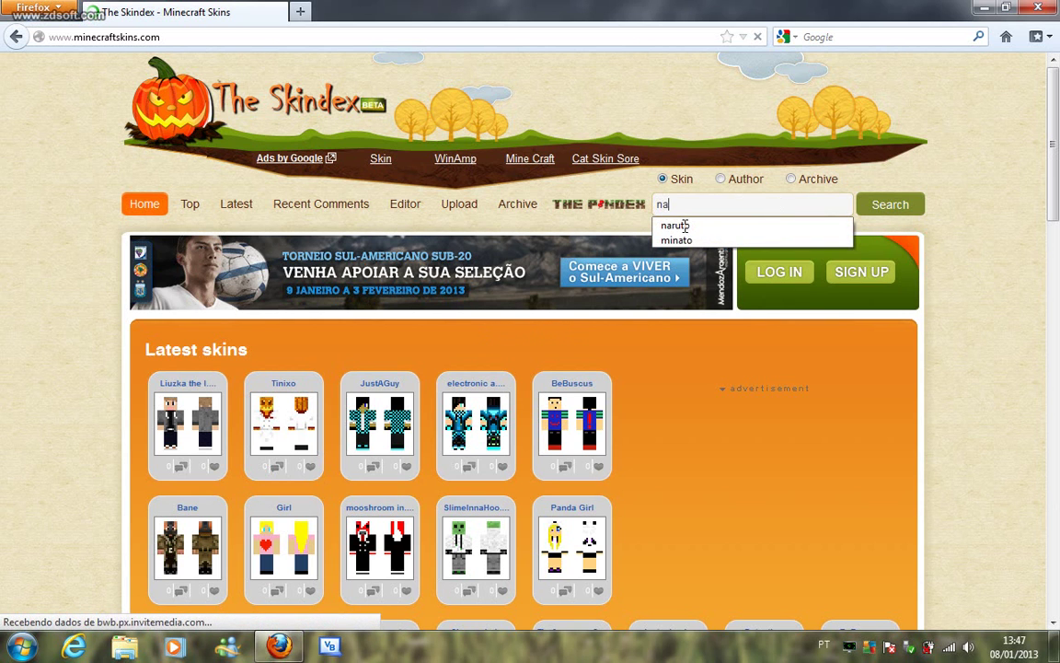
{"action": "type", "text": "ruto"}
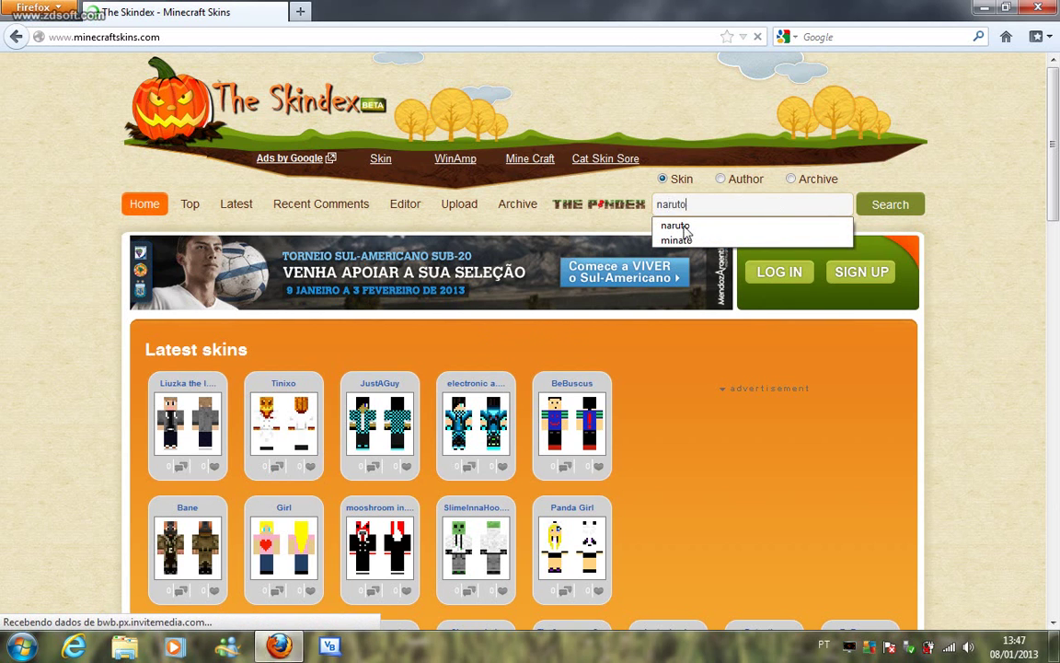
{"action": "left_click", "coordinate": [892, 206]}
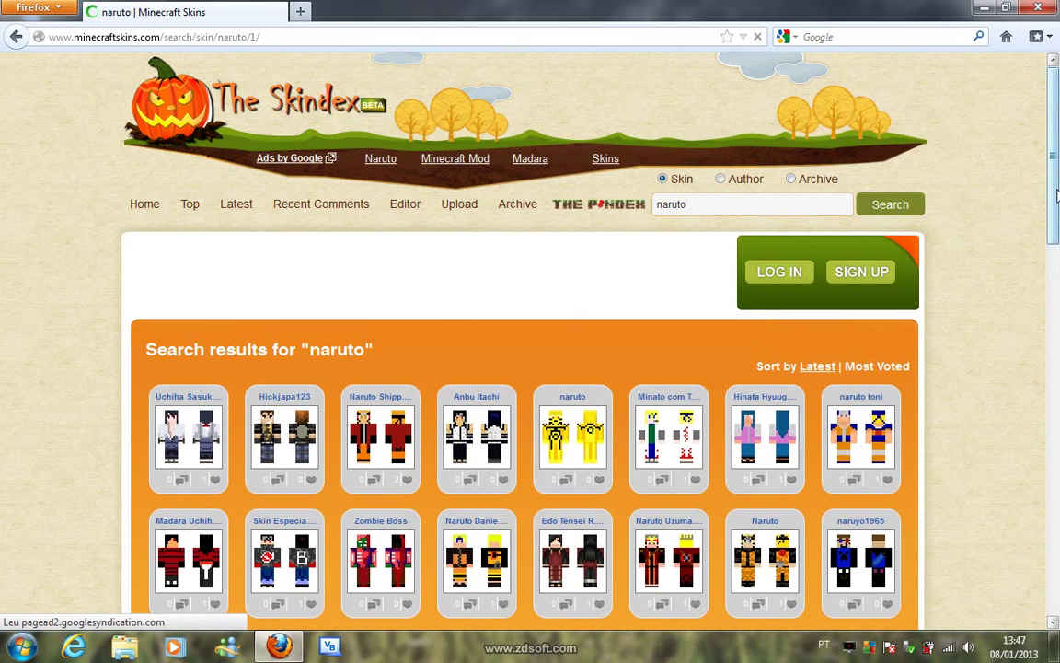
Scroll the search results and open the Naruto skin's page.
{"action": "scroll", "coordinate": [1056, 195], "scroll_direction": "down", "scroll_amount": 2}
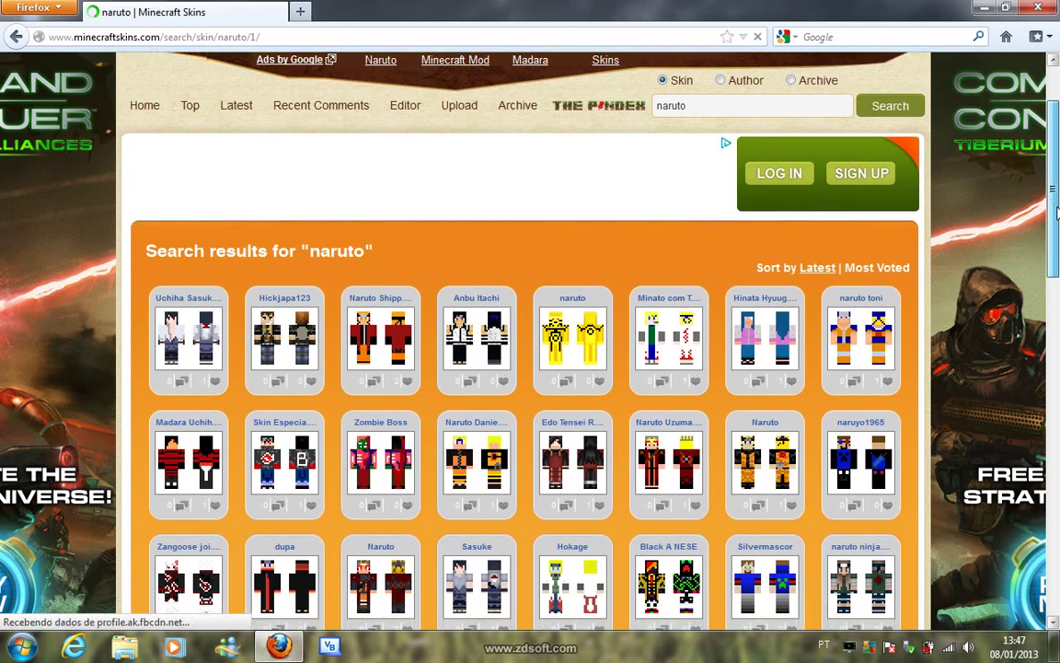
{"action": "scroll", "coordinate": [1057, 211], "scroll_direction": "down", "scroll_amount": 1}
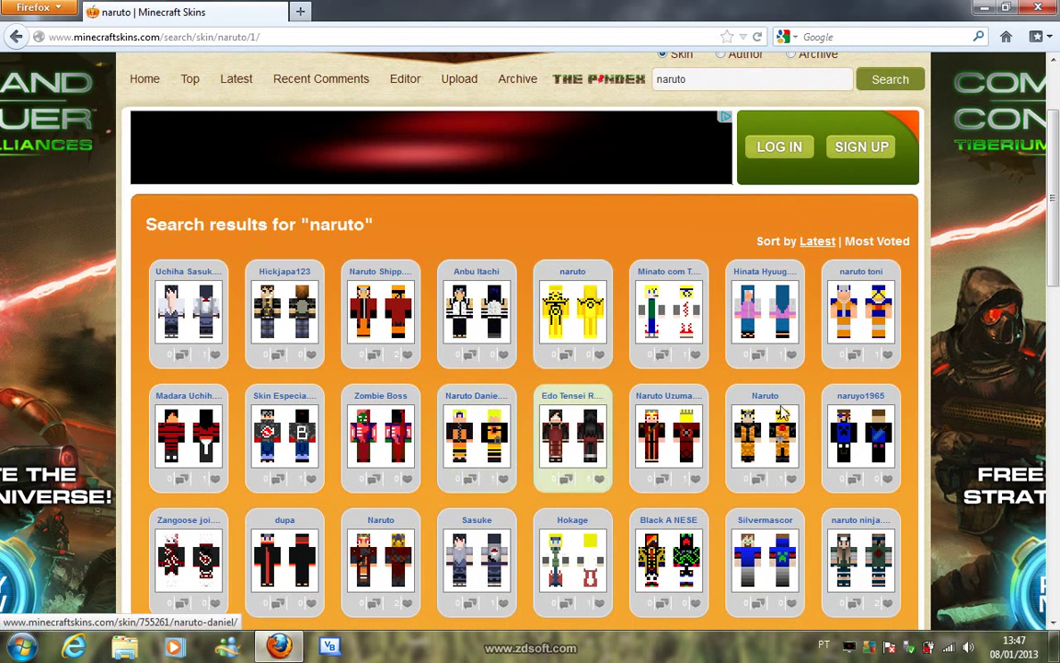
{"action": "left_click", "coordinate": [763, 426]}
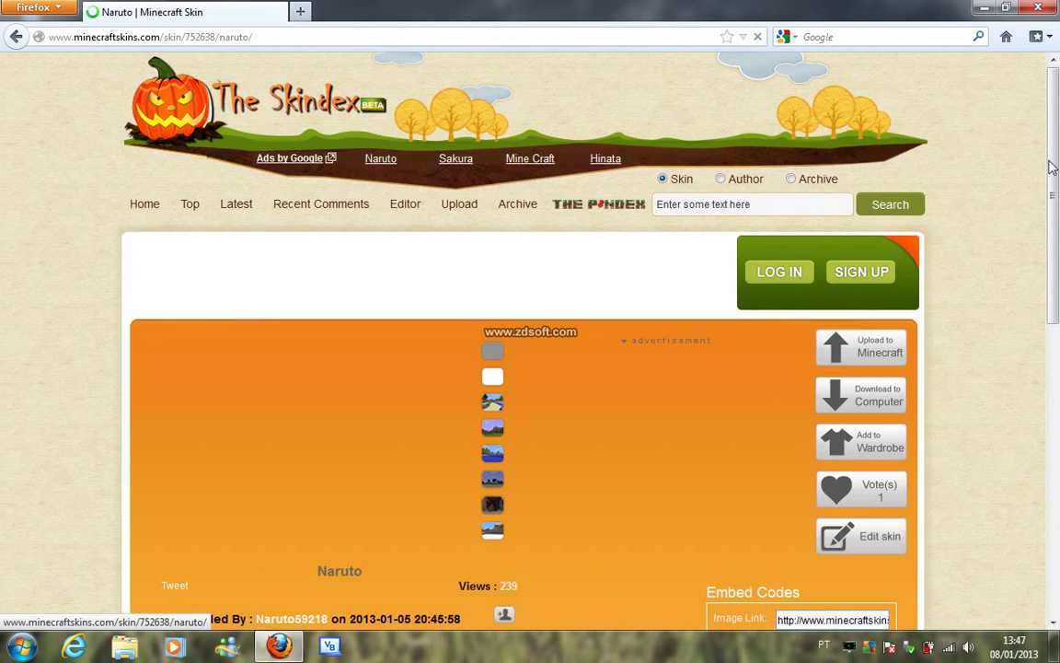
Download the skin image to the Desktop as skin_20130105204544151508.png.
{"action": "scroll", "coordinate": [847, 366], "scroll_direction": "down", "scroll_amount": 1}
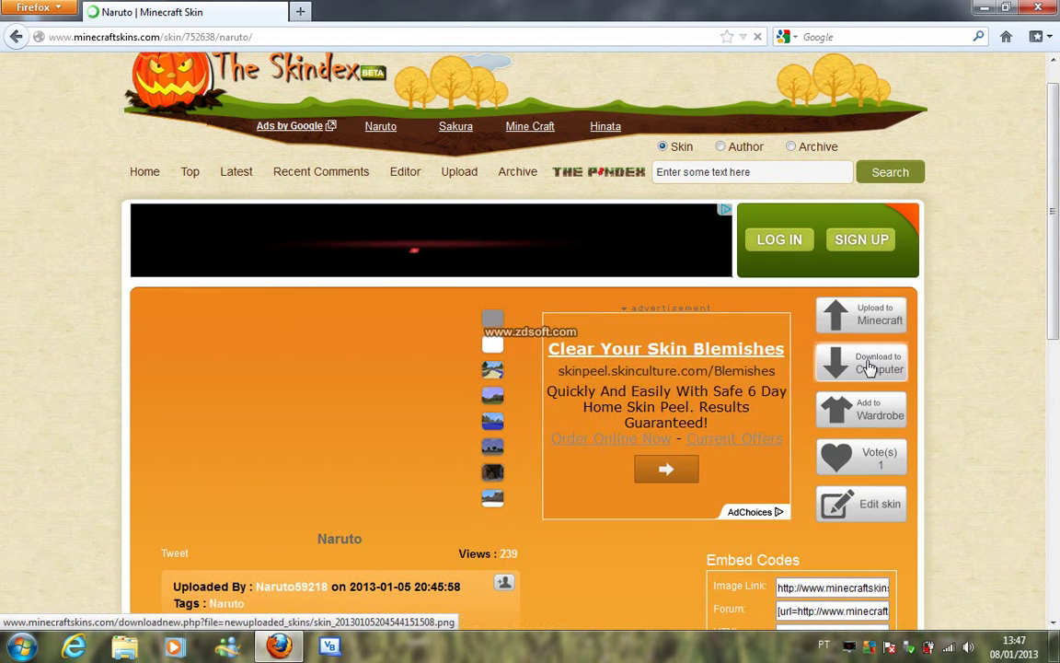
{"action": "left_click", "coordinate": [855, 368]}
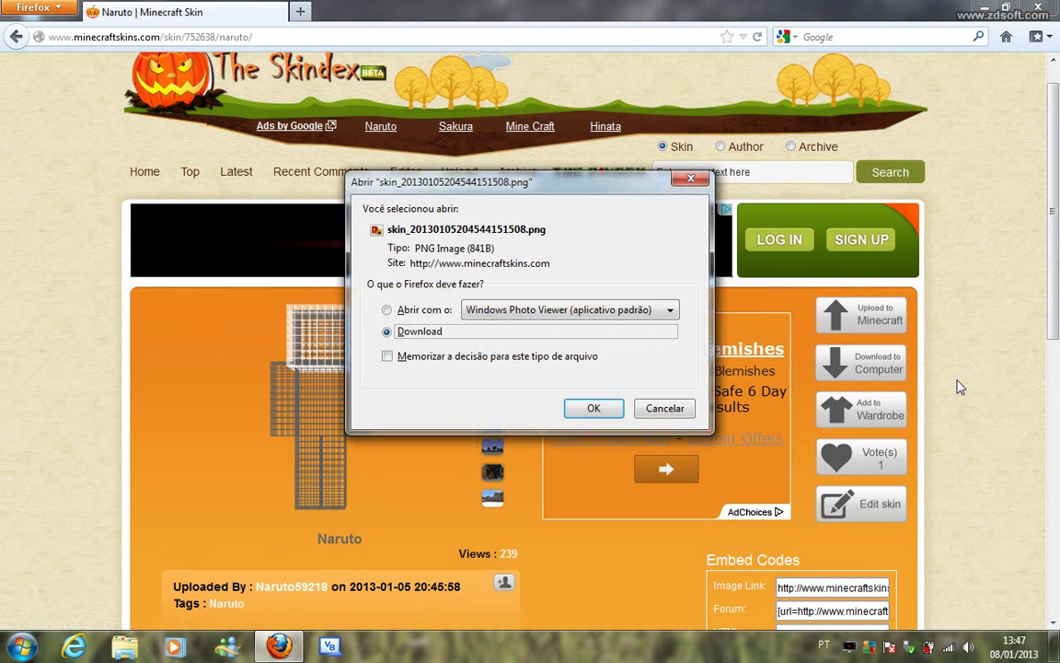
{"action": "left_click", "coordinate": [594, 409]}
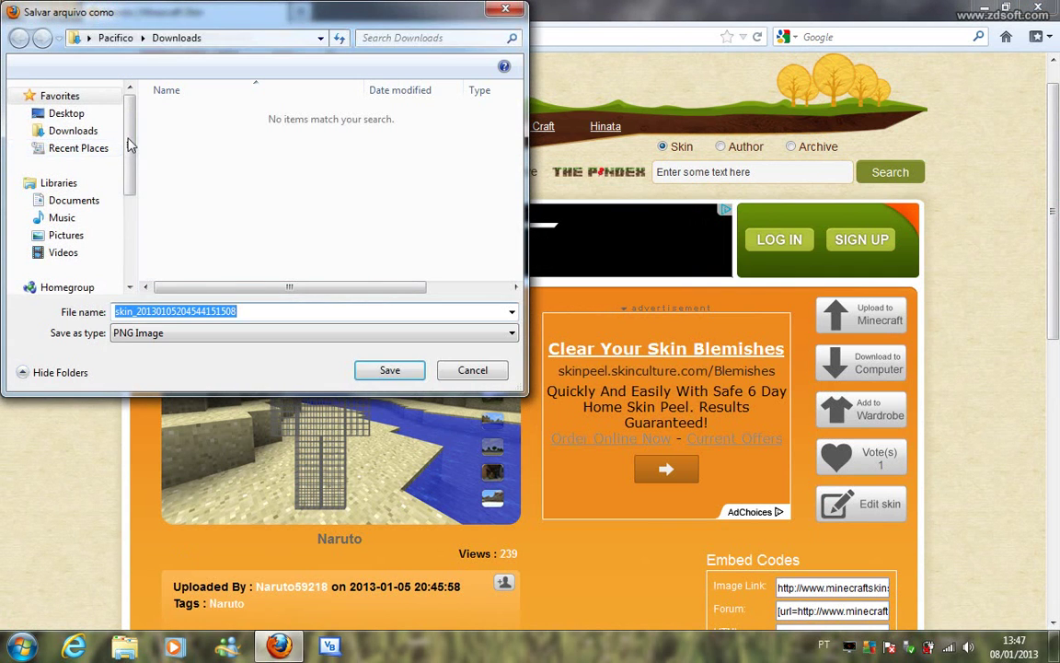
{"action": "left_click", "coordinate": [92, 117]}
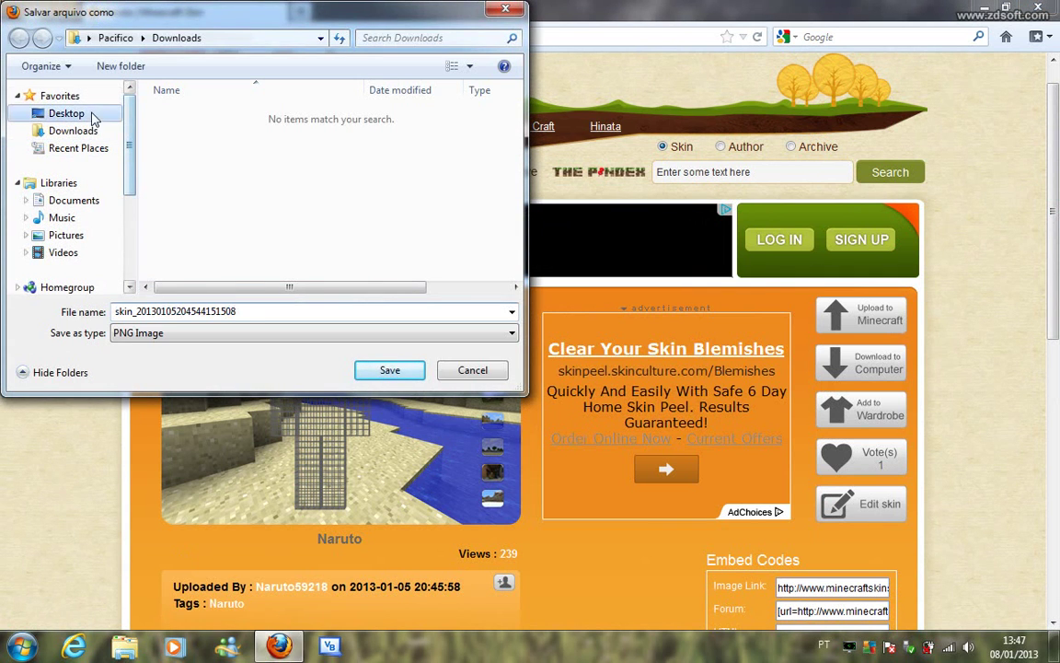
{"action": "left_click", "coordinate": [383, 377]}
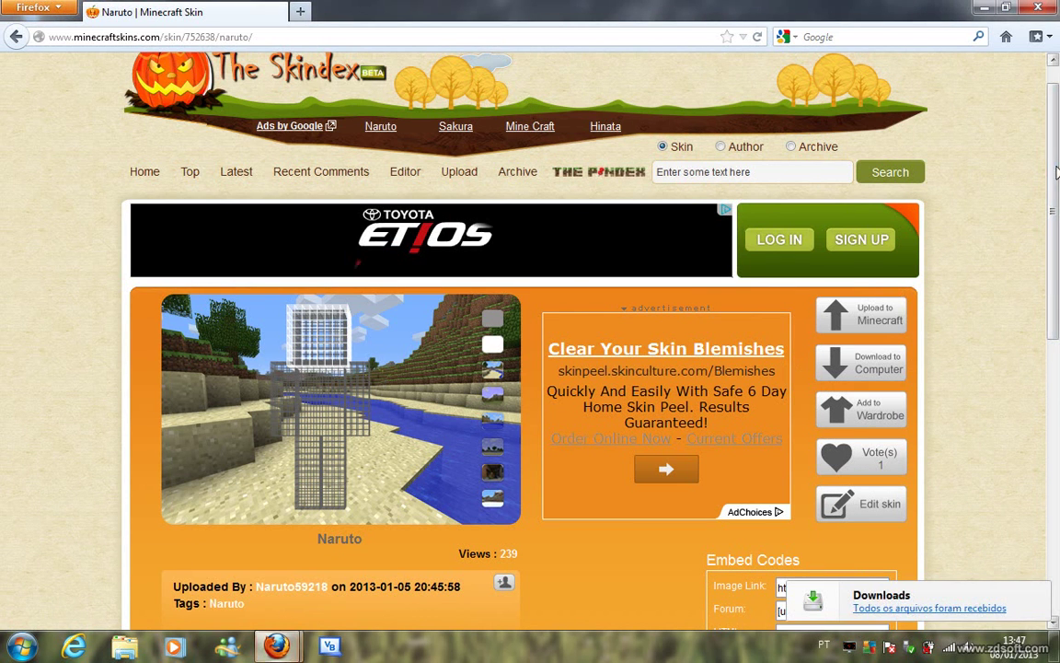
Move the downloaded skin PNG into the Skin Editor Beta 1.3 folder on the desktop.
{"action": "left_click", "coordinate": [984, 7]}
{"action": "key", "text": "Escape"}
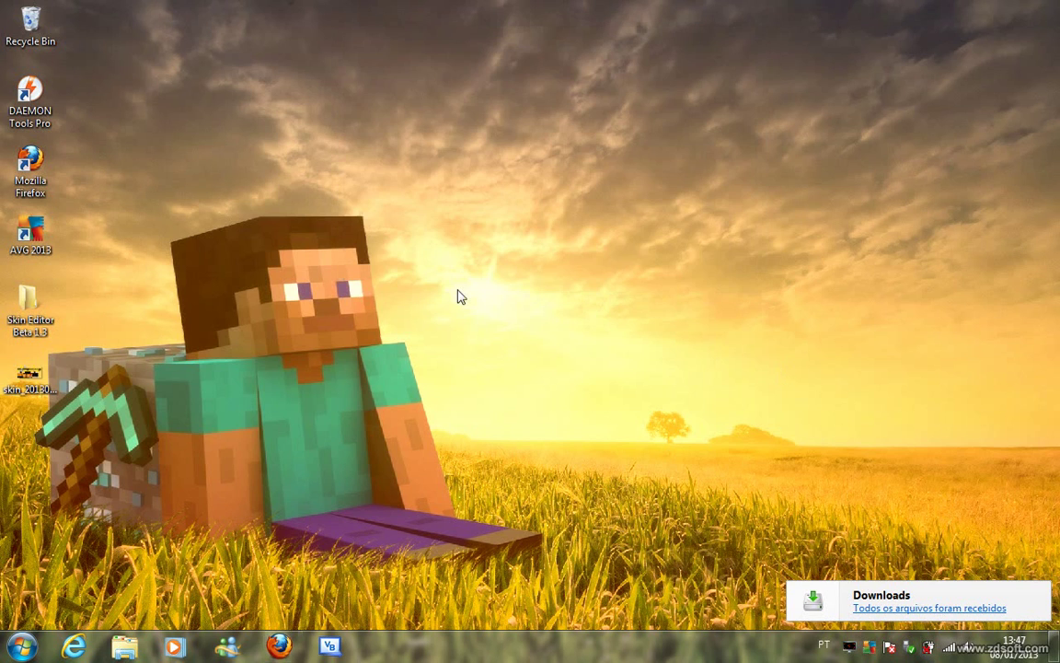
{"action": "left_click_drag", "start_coordinate": [27, 382], "coordinate": [463, 109]}
{"action": "left_click_drag", "start_coordinate": [356, 40], "coordinate": [543, 149]}
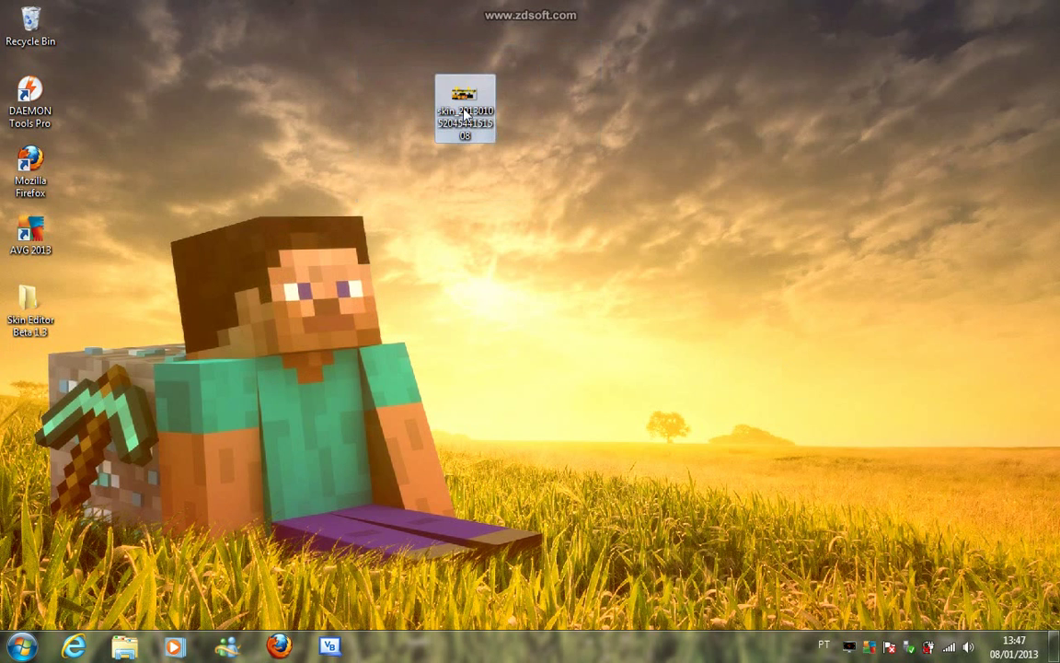
{"action": "left_click_drag", "start_coordinate": [460, 103], "coordinate": [50, 315]}
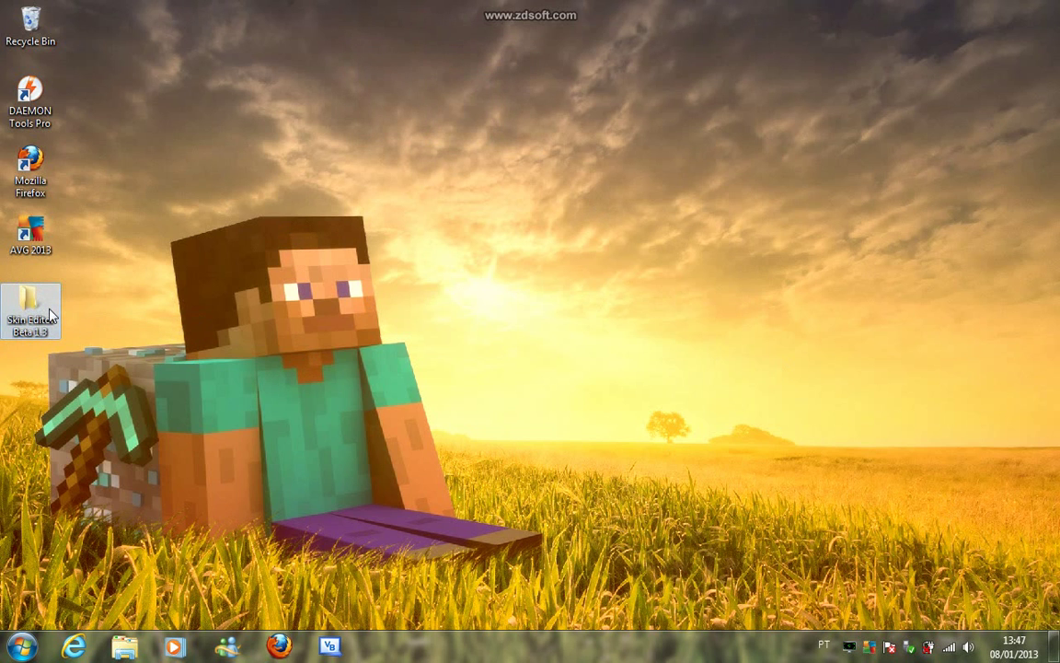
Open the Skin Editor Beta 1.3 folder and view its youtube image.
{"action": "double_click", "coordinate": [51, 315]}
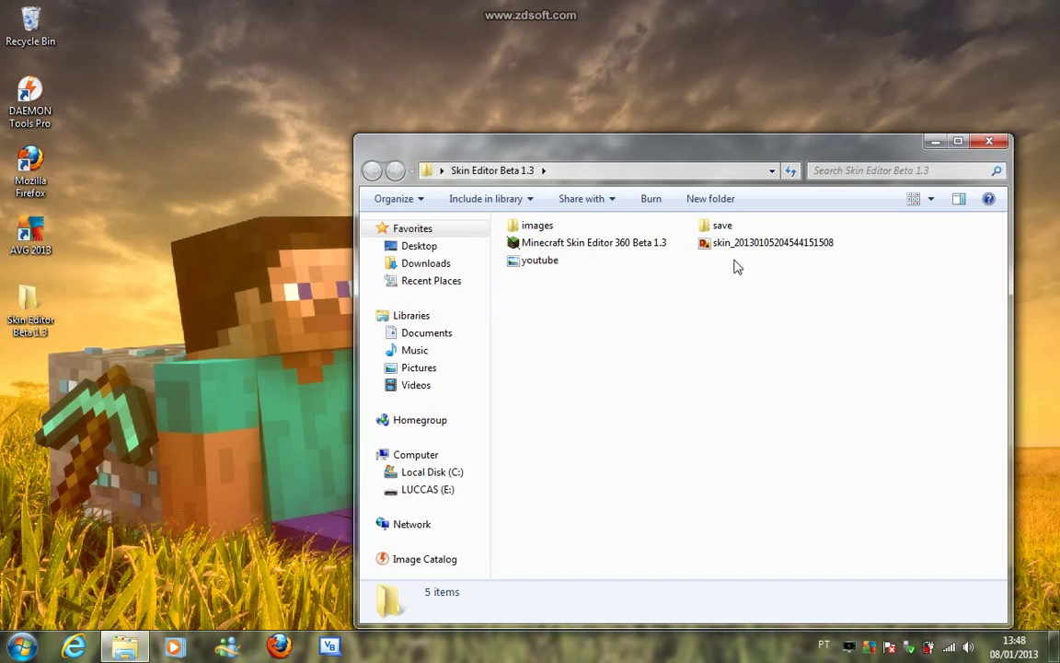
{"action": "left_click_drag", "start_coordinate": [752, 284], "coordinate": [812, 253]}
{"action": "left_click", "coordinate": [812, 251]}
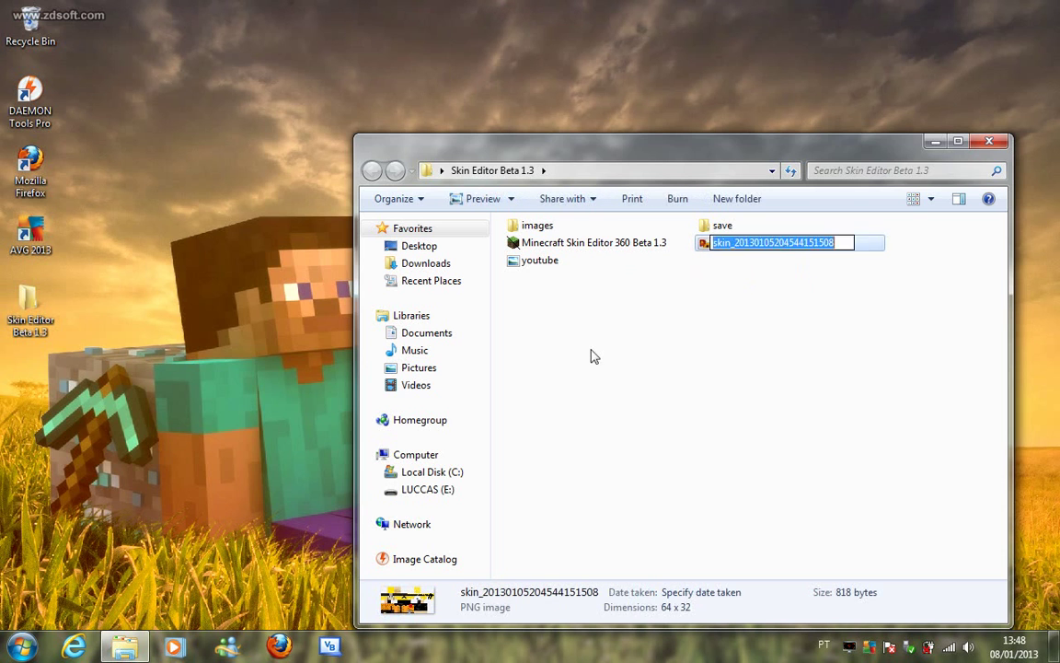
{"action": "double_click", "coordinate": [542, 267]}
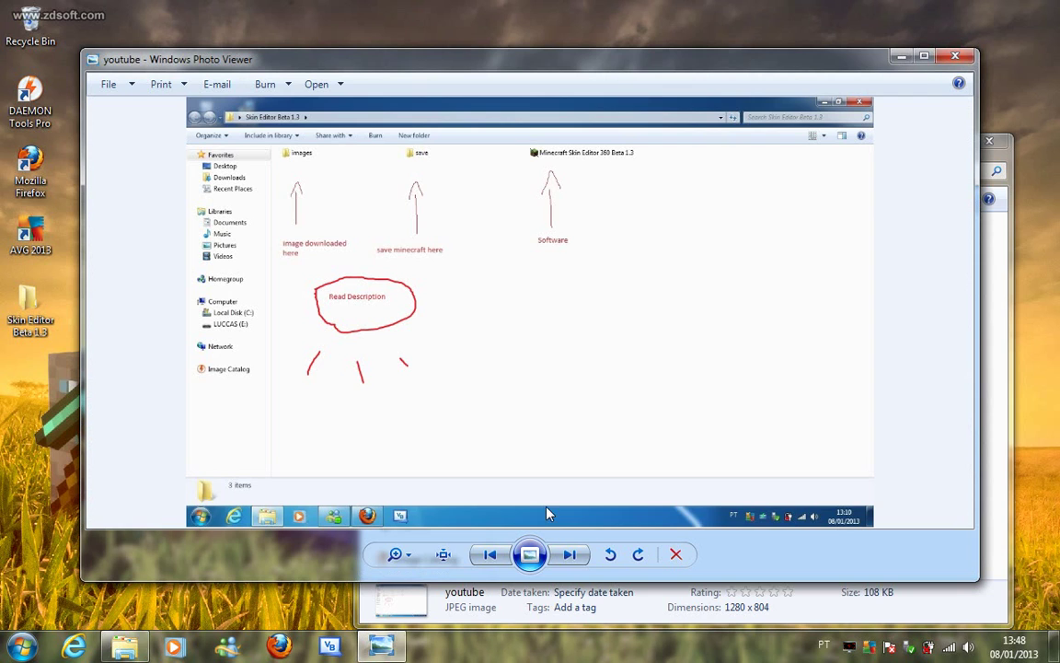
Slide-show through the folder's images to the Naruto skin, then exit and move the viewer aside.
{"action": "left_click", "coordinate": [530, 554]}
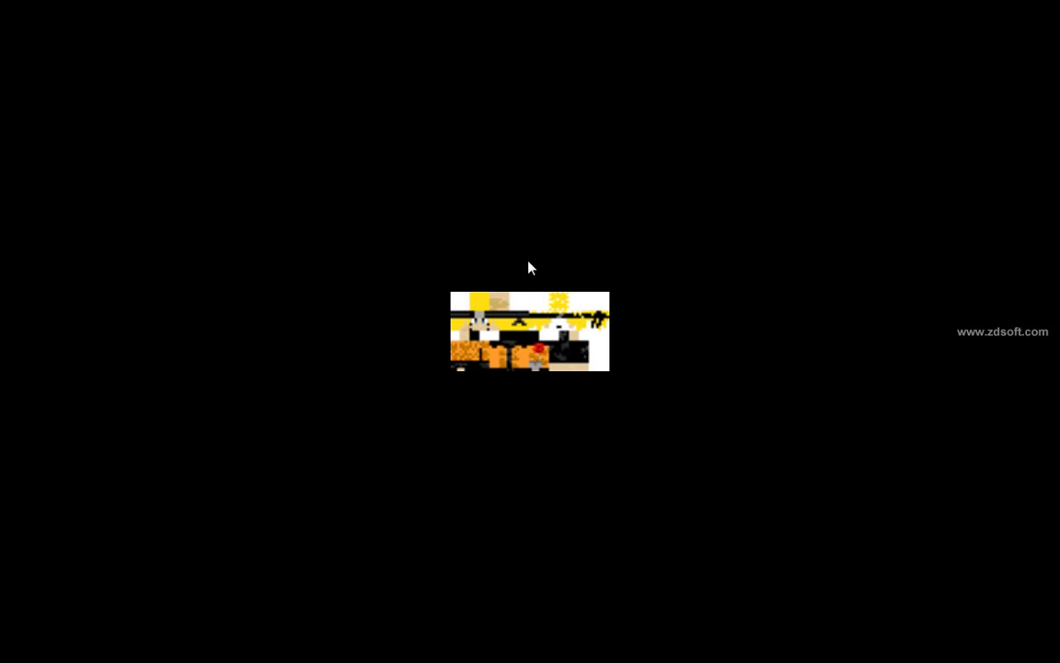
{"action": "key", "text": "Escape"}
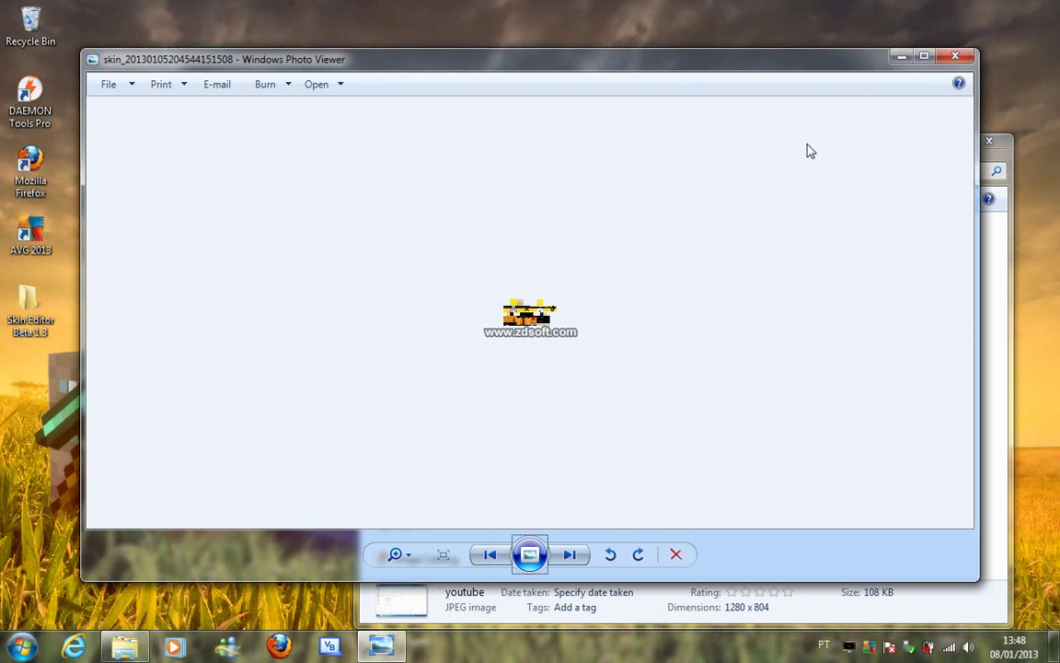
{"action": "left_click_drag", "start_coordinate": [826, 63], "coordinate": [531, 172]}
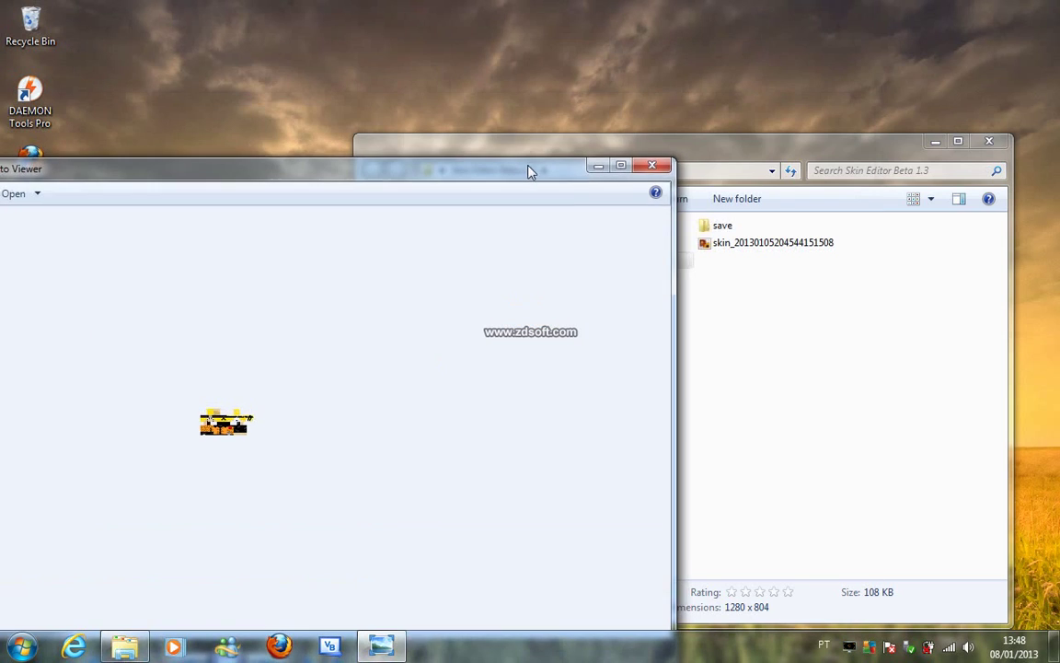
Close the viewer, move the skin PNG into the images folder, and open it.
{"action": "left_click", "coordinate": [652, 168]}
{"action": "left_click", "coordinate": [732, 244]}
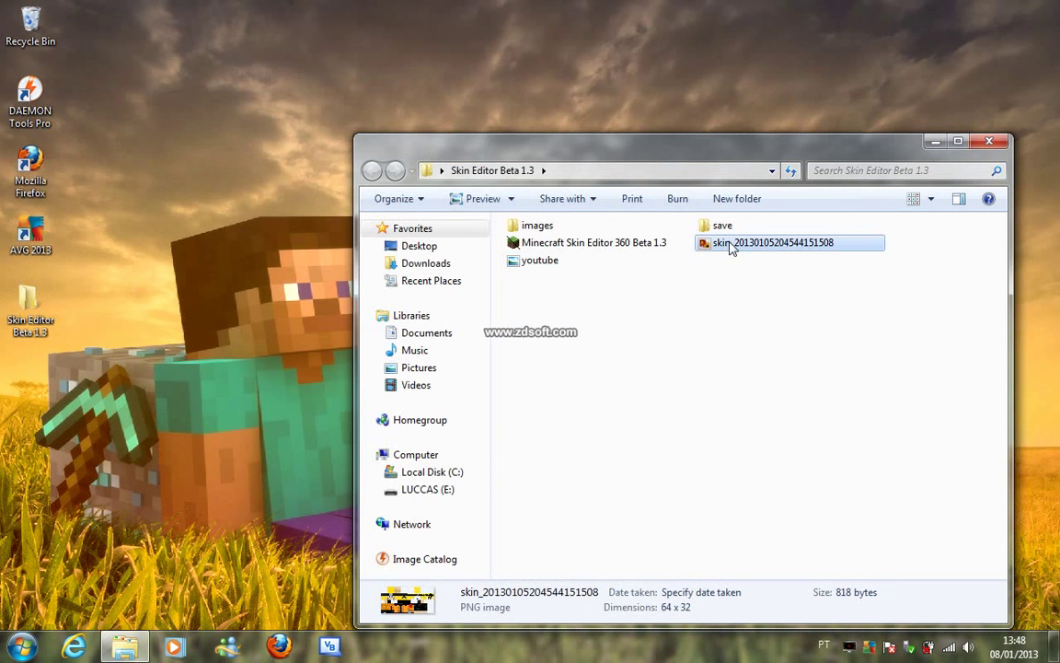
{"action": "left_click_drag", "start_coordinate": [731, 247], "coordinate": [578, 230]}
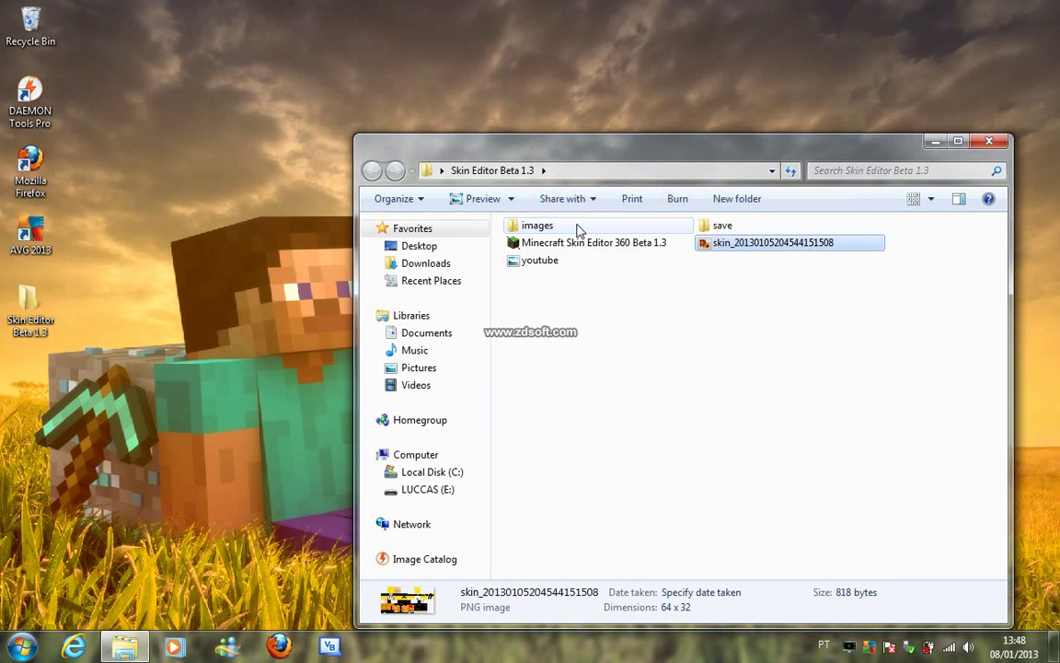
{"action": "double_click", "coordinate": [575, 229]}
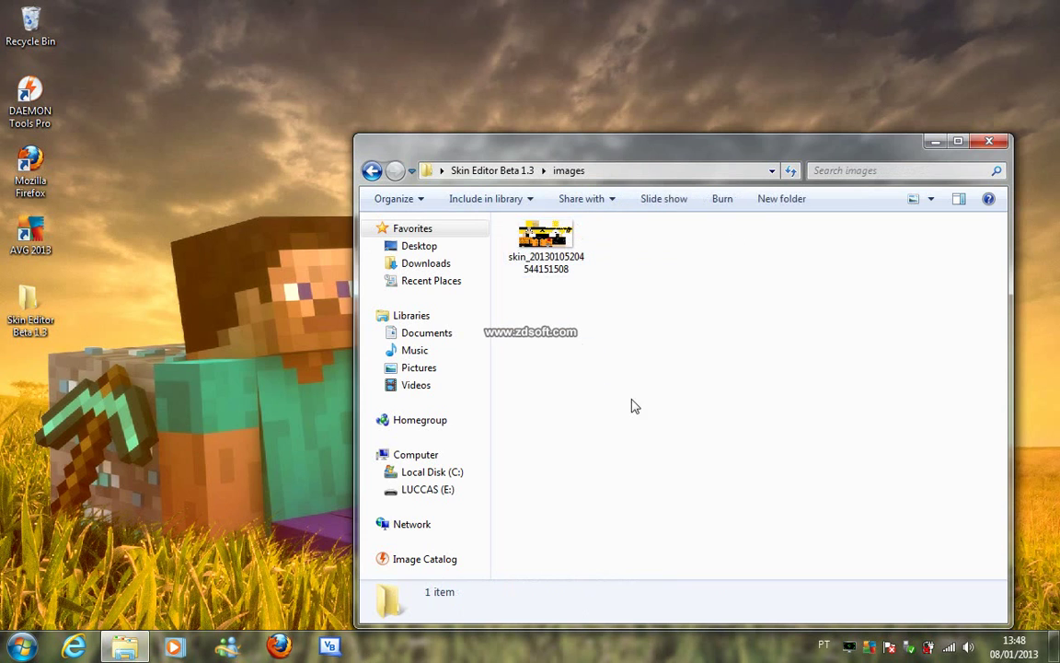
{"action": "left_click", "coordinate": [563, 267]}
{"action": "left_click", "coordinate": [563, 267]}
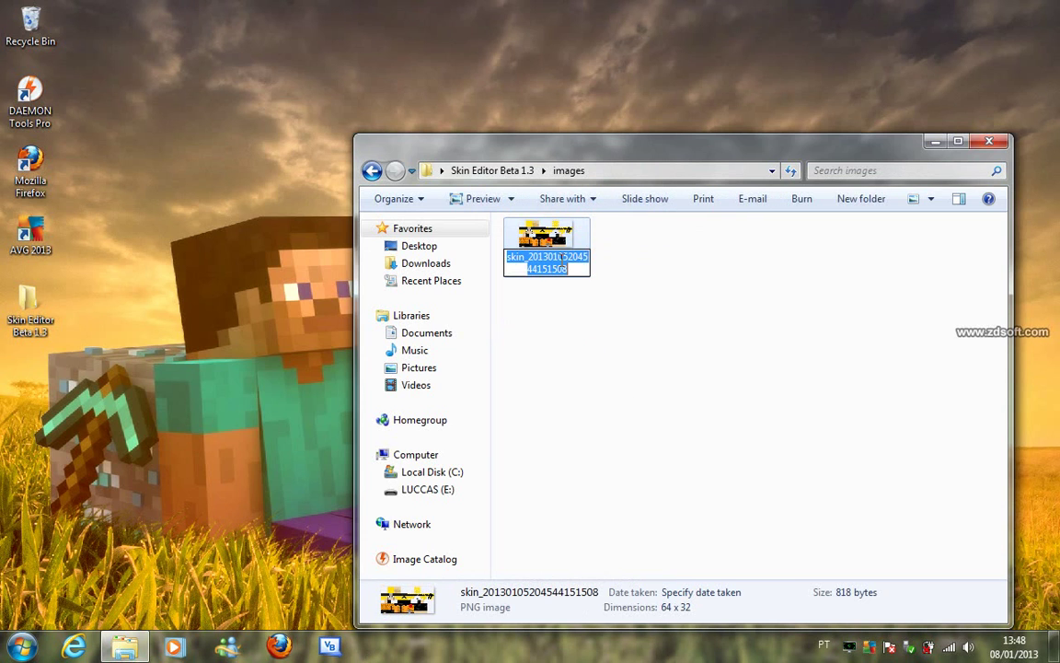
{"action": "right_click", "coordinate": [561, 262]}
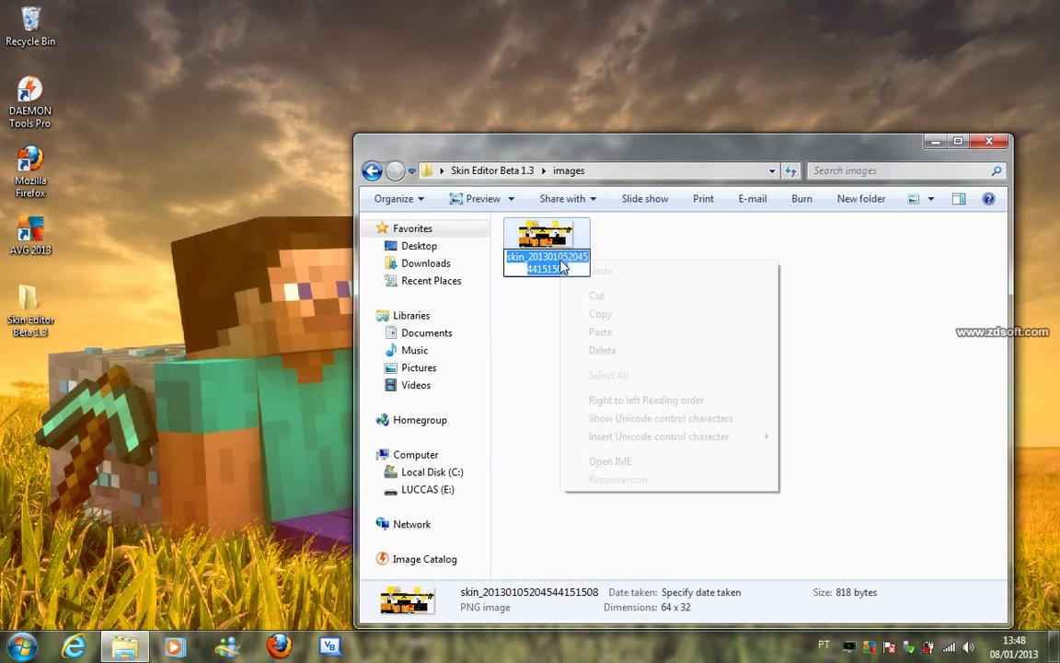
{"action": "left_click", "coordinate": [601, 316]}
{"action": "left_click", "coordinate": [598, 321]}
Check save.dat in the save folder, then return to the Skin Editor Beta 1.3 folder.
{"action": "key", "text": "BackSpace"}
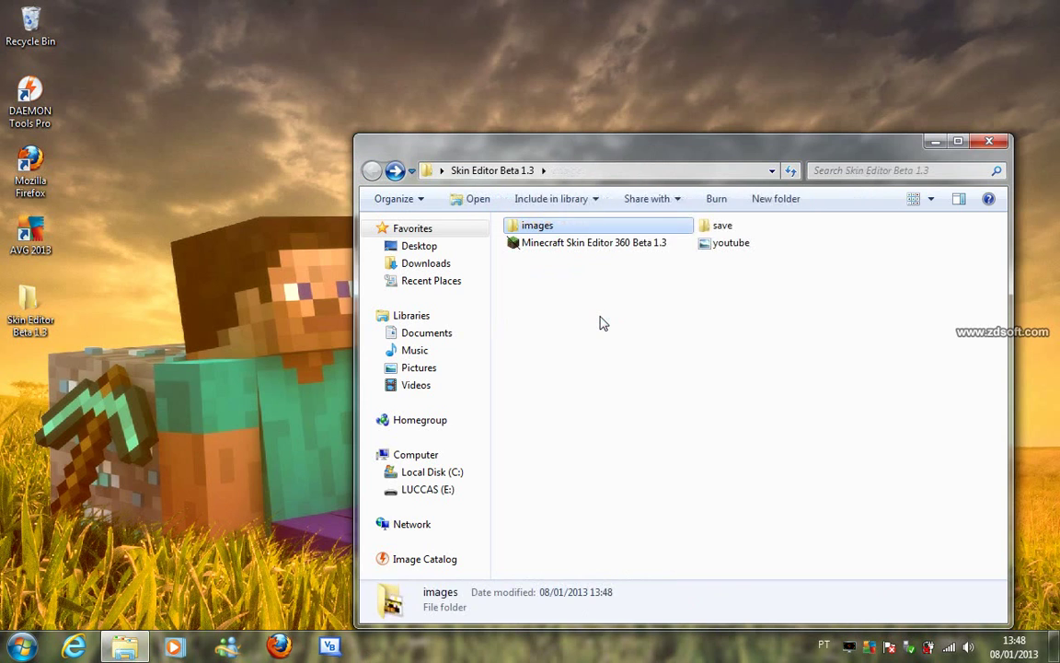
{"action": "key", "text": "Down"}
{"action": "key", "text": "Right"}
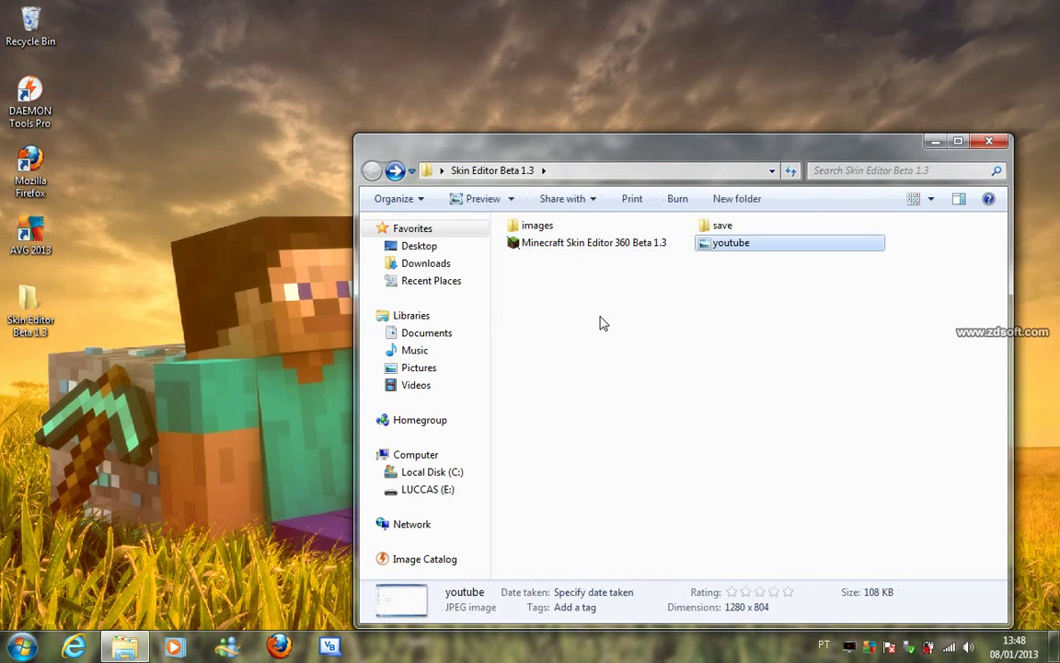
{"action": "key", "text": "Up"}
{"action": "key", "text": "Return"}
{"action": "left_click_drag", "start_coordinate": [562, 210], "coordinate": [599, 322]}
{"action": "left_click", "coordinate": [621, 258]}
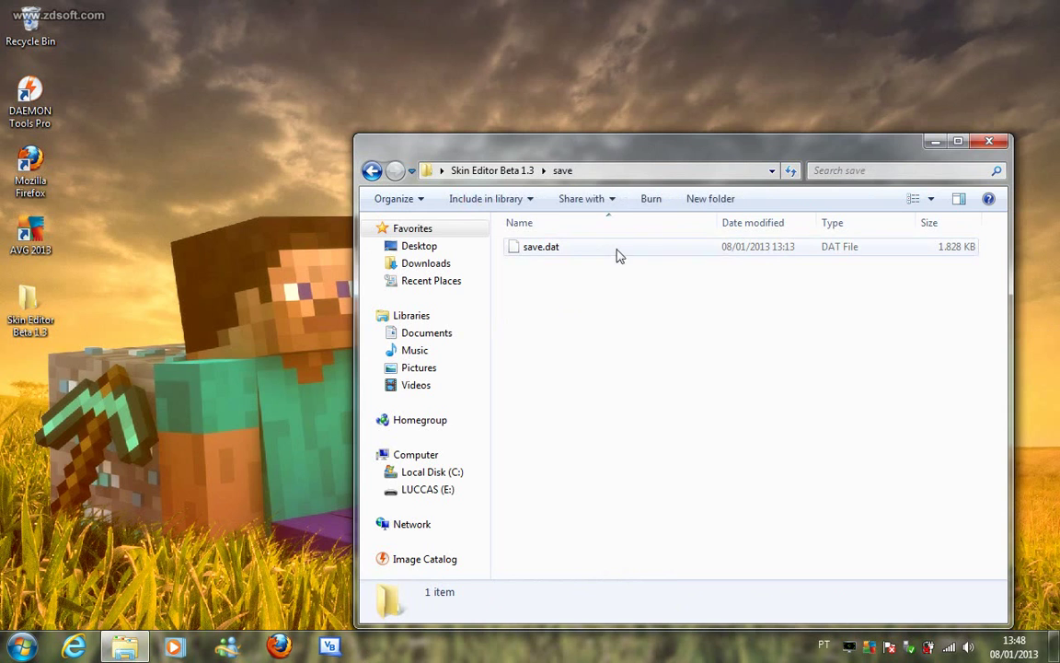
{"action": "left_click_drag", "start_coordinate": [649, 154], "coordinate": [826, 152]}
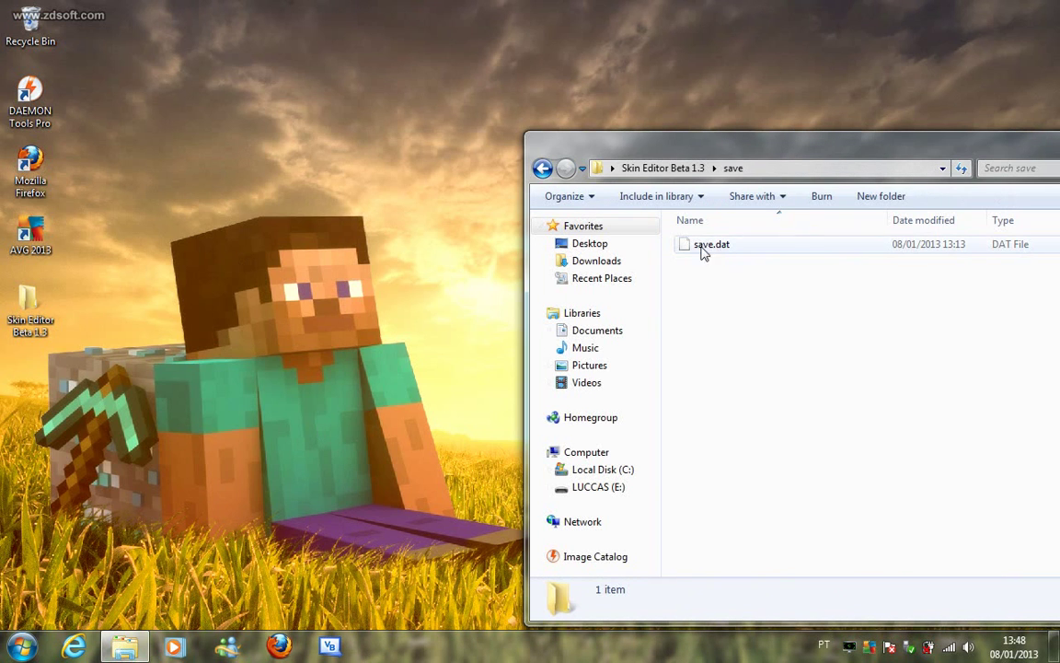
{"action": "left_click", "coordinate": [543, 168]}
{"action": "left_click_drag", "start_coordinate": [589, 148], "coordinate": [370, 119]}
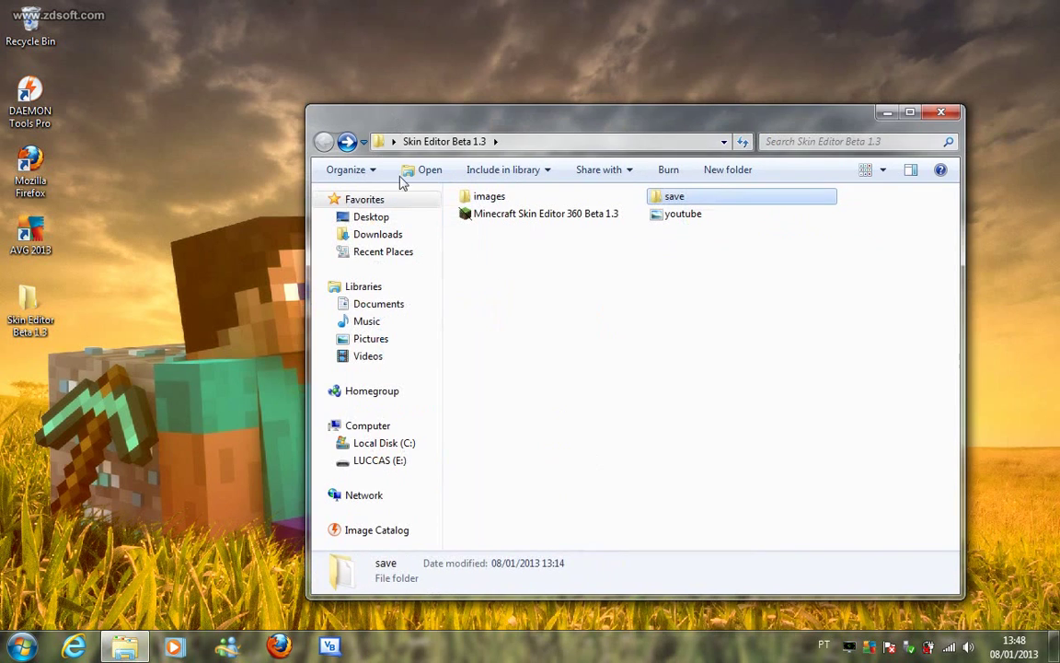
Launch Minecraft Skin Editor 360 Beta 1.3 and open the images folder beside it.
{"action": "left_click", "coordinate": [476, 214]}
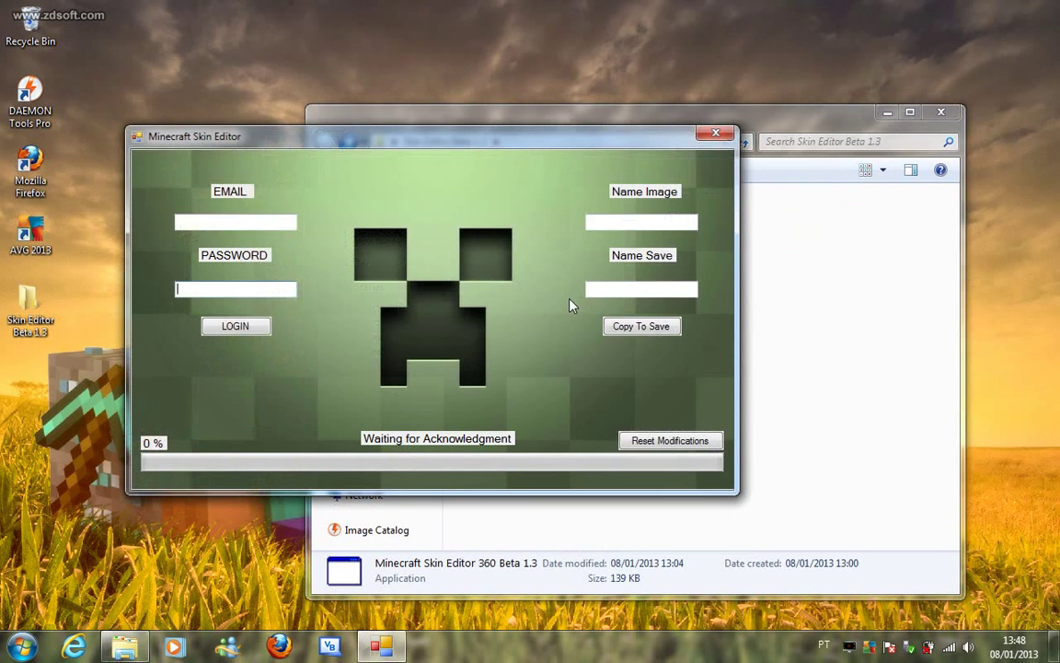
{"action": "left_click", "coordinate": [641, 221]}
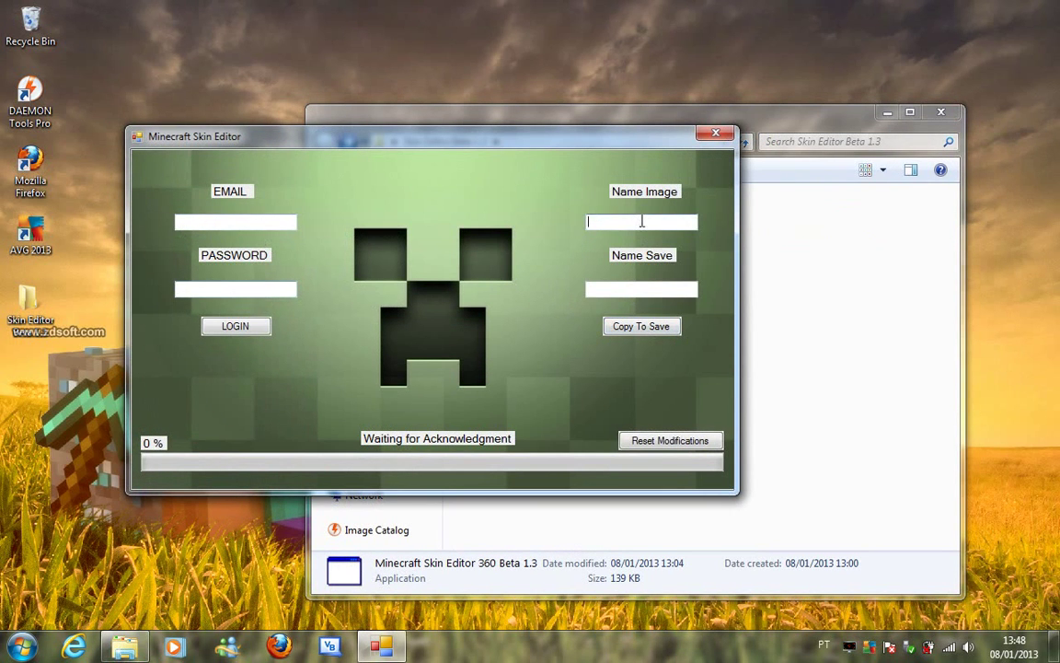
{"action": "left_click_drag", "start_coordinate": [561, 134], "coordinate": [535, 266]}
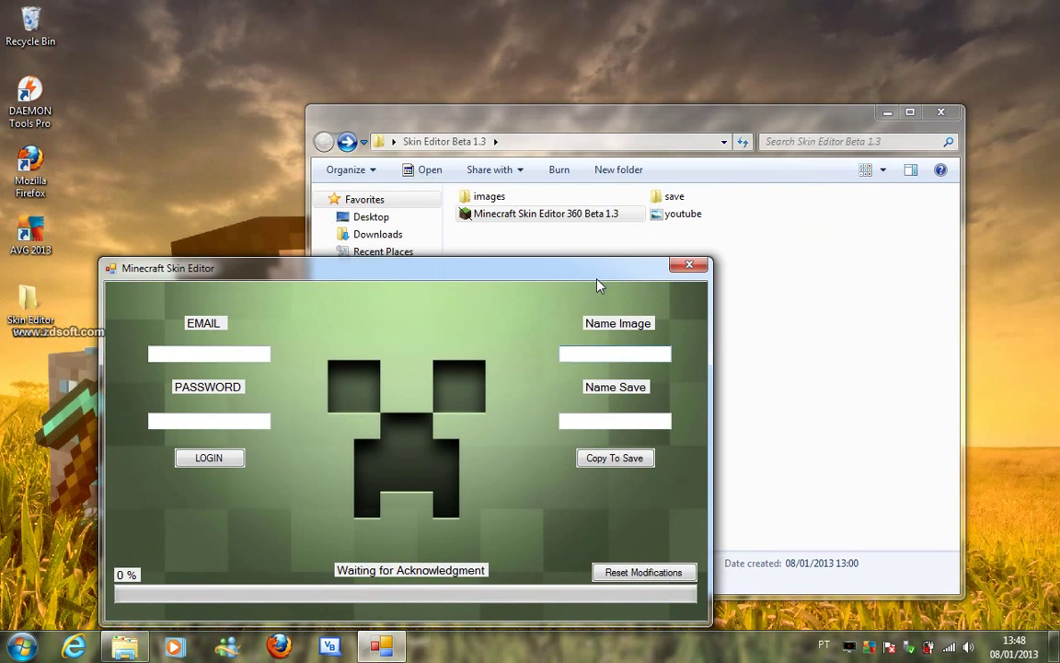
{"action": "left_click", "coordinate": [504, 205]}
{"action": "double_click", "coordinate": [505, 204]}
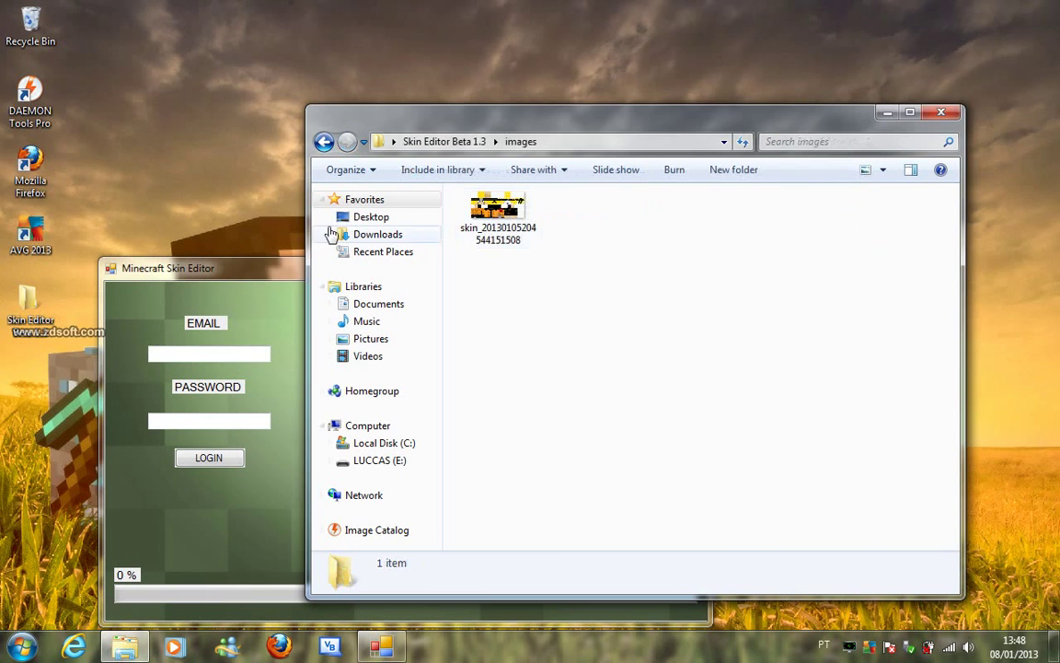
{"action": "left_click", "coordinate": [288, 265]}
{"action": "key", "text": "ctrl+v"}
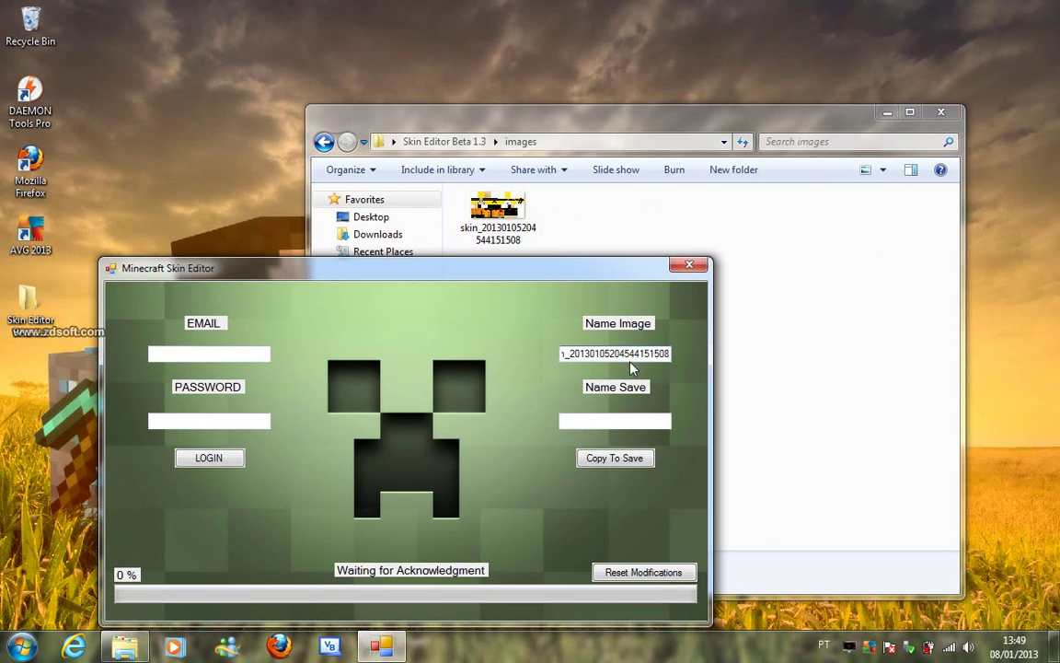
{"action": "left_click_drag", "start_coordinate": [637, 353], "coordinate": [448, 328]}
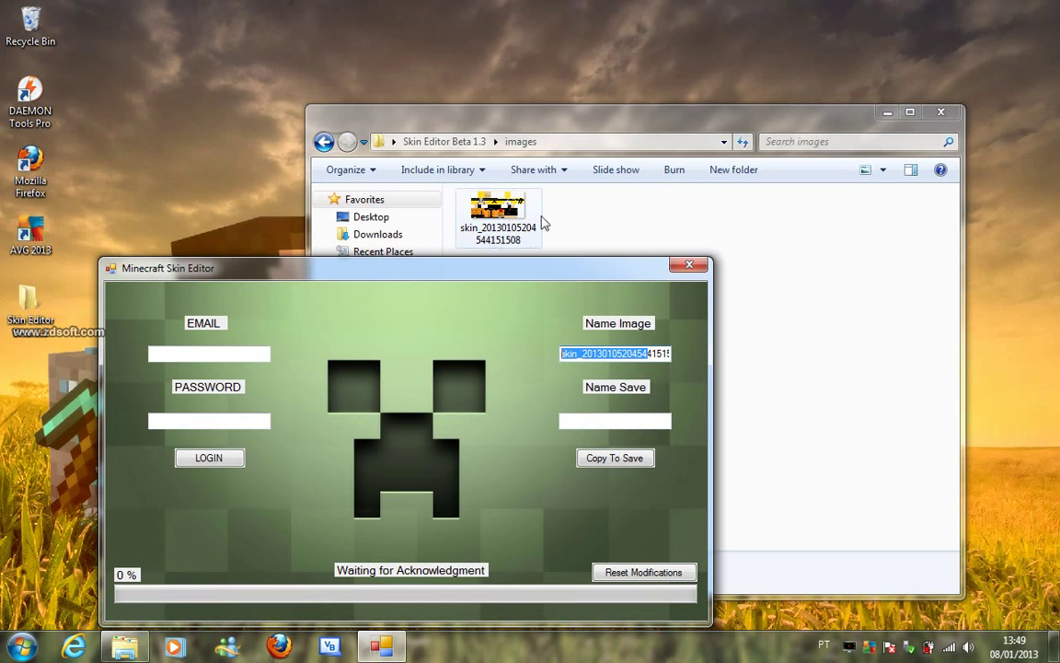
{"action": "left_click", "coordinate": [578, 356]}
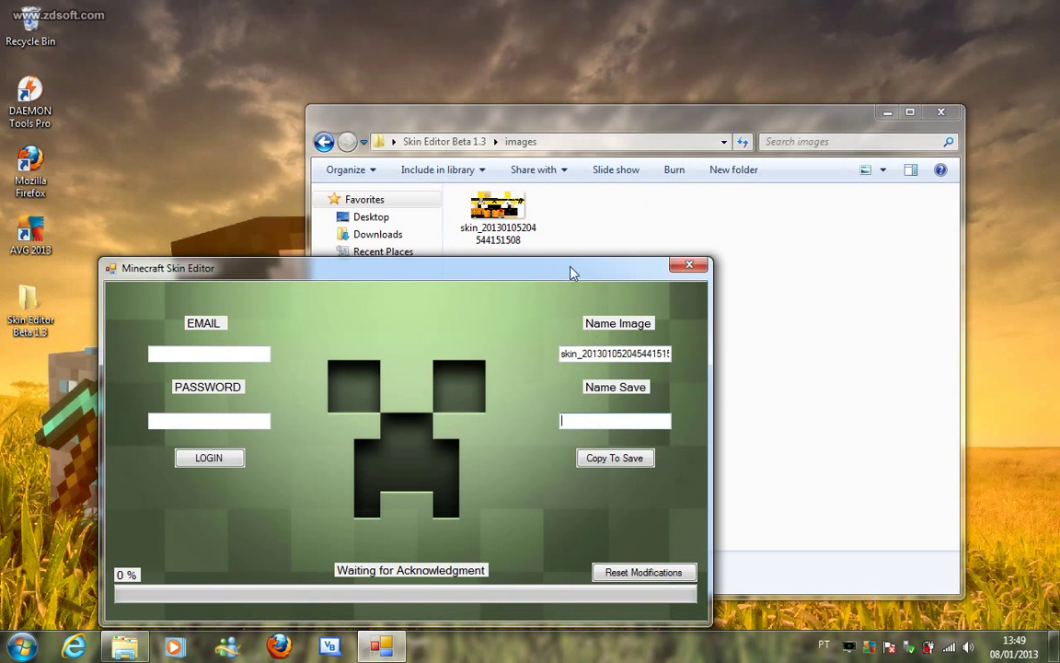
{"action": "double_click", "coordinate": [565, 353]}
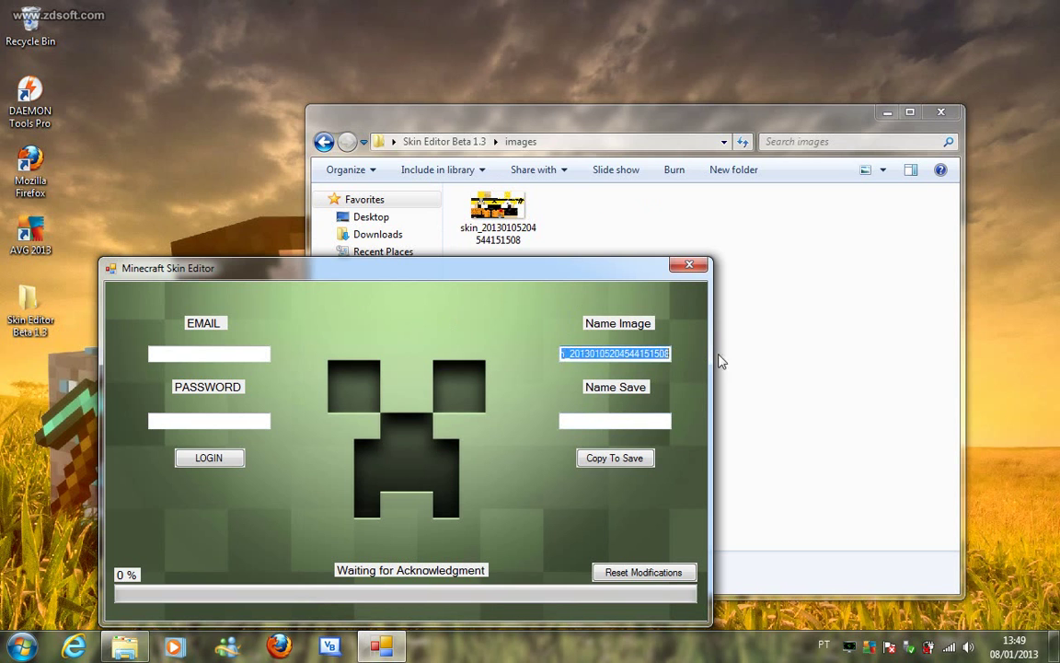
Open the save folder and select the full save.dat file name for copying.
{"action": "left_click", "coordinate": [324, 141]}
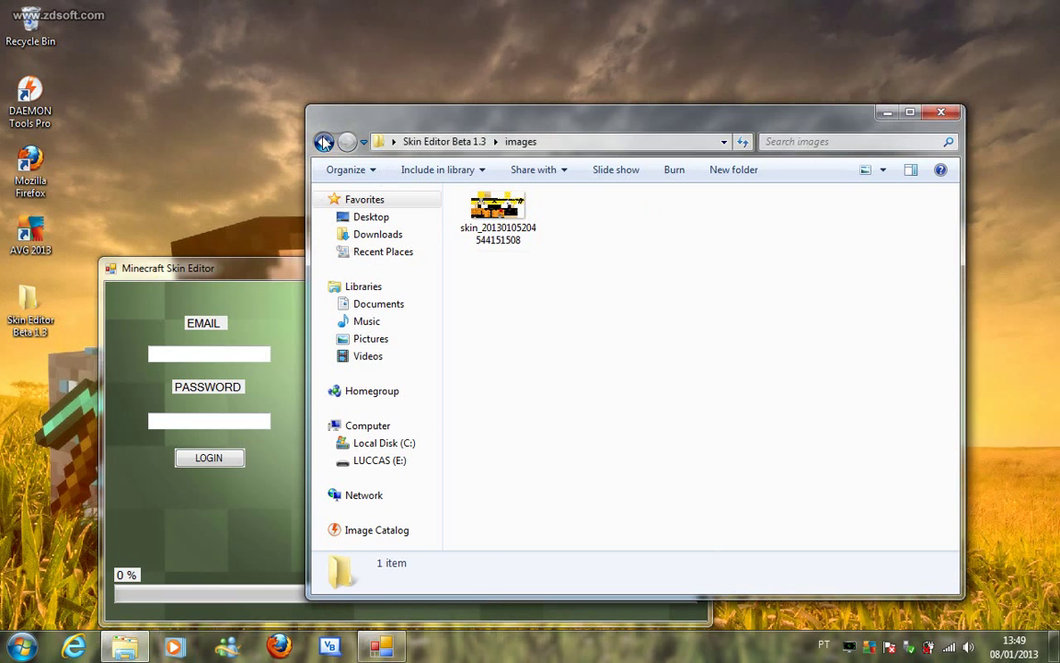
{"action": "double_click", "coordinate": [674, 200]}
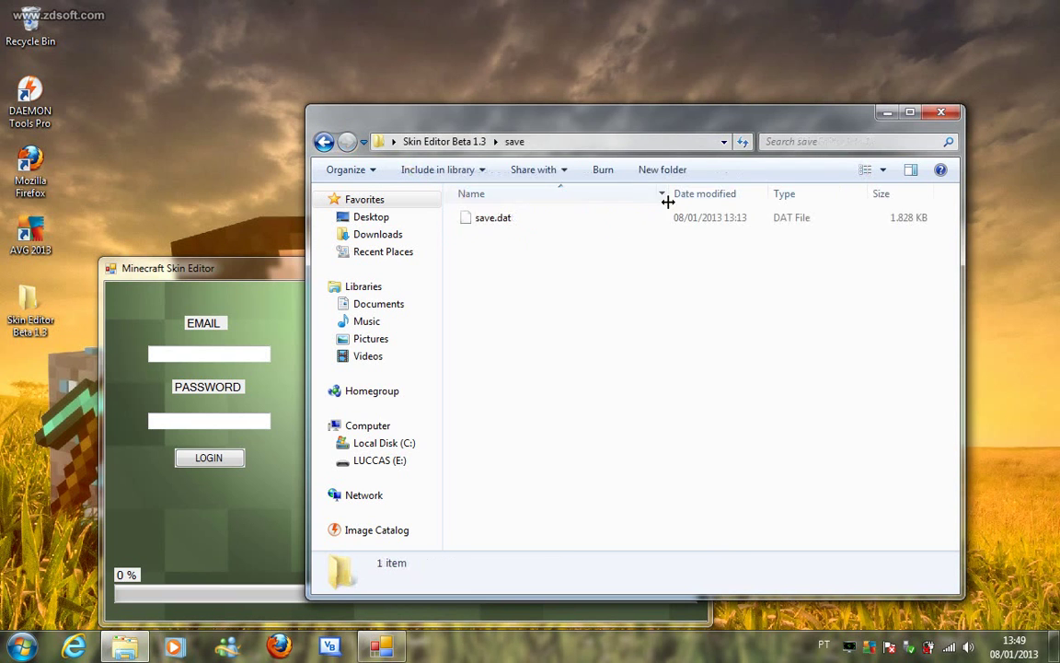
{"action": "left_click", "coordinate": [551, 220]}
{"action": "left_click", "coordinate": [551, 221]}
{"action": "left_click", "coordinate": [523, 218]}
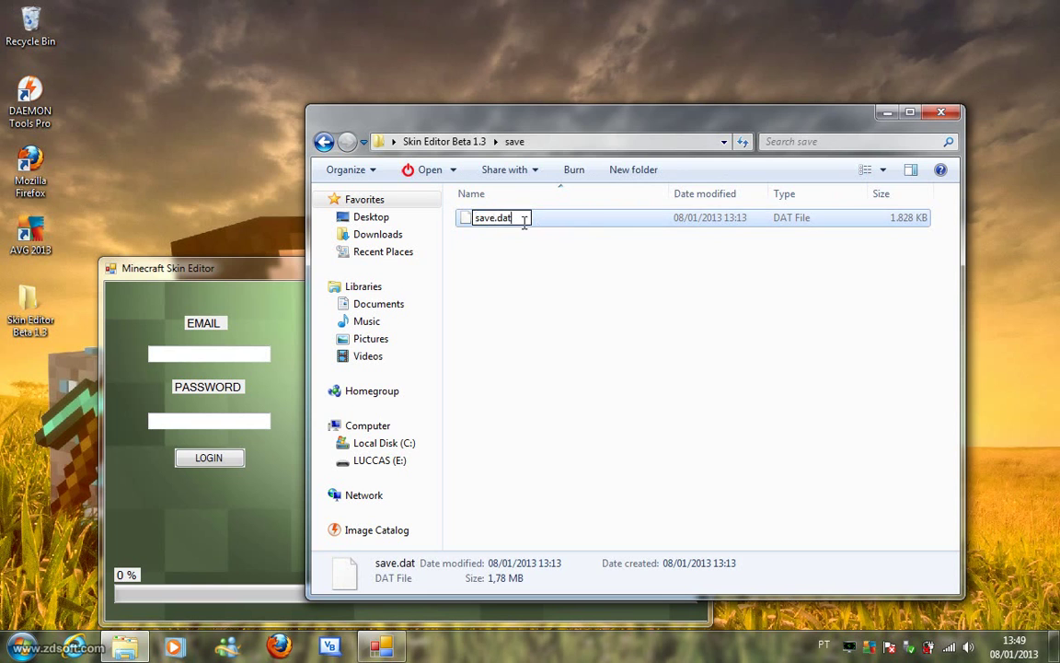
{"action": "key", "text": "ctrl+a"}
{"action": "key", "text": "ctrl+c"}
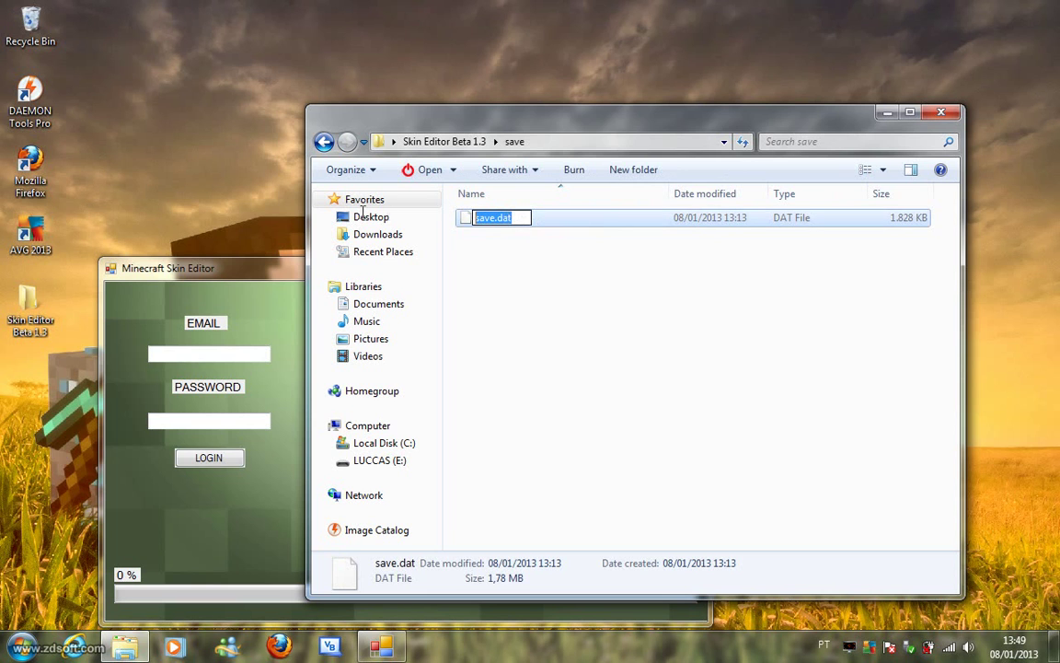
{"action": "left_click", "coordinate": [247, 274]}
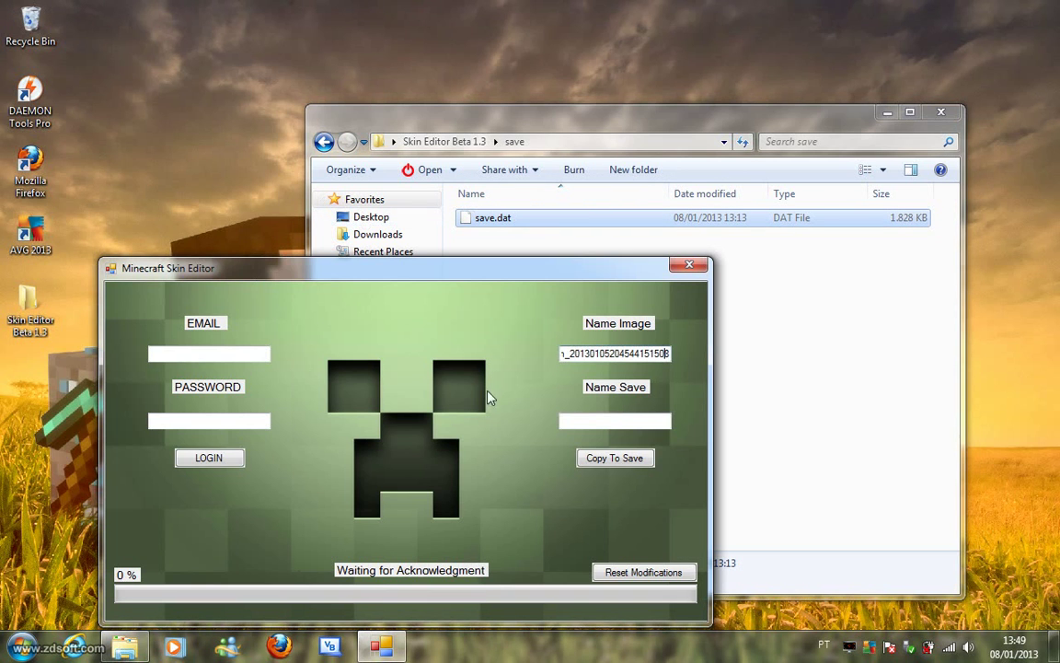
Paste save.dat into Name Save and enter the account e-mail.
{"action": "left_click", "coordinate": [621, 422]}
{"action": "key", "text": "ctrl+v"}
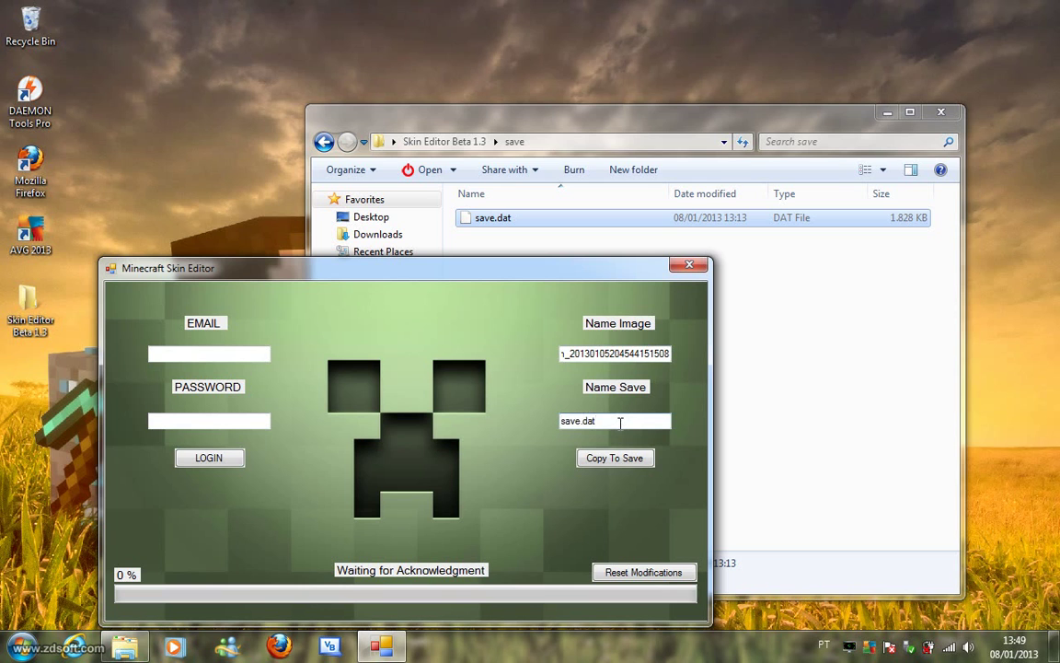
{"action": "double_click", "coordinate": [612, 422]}
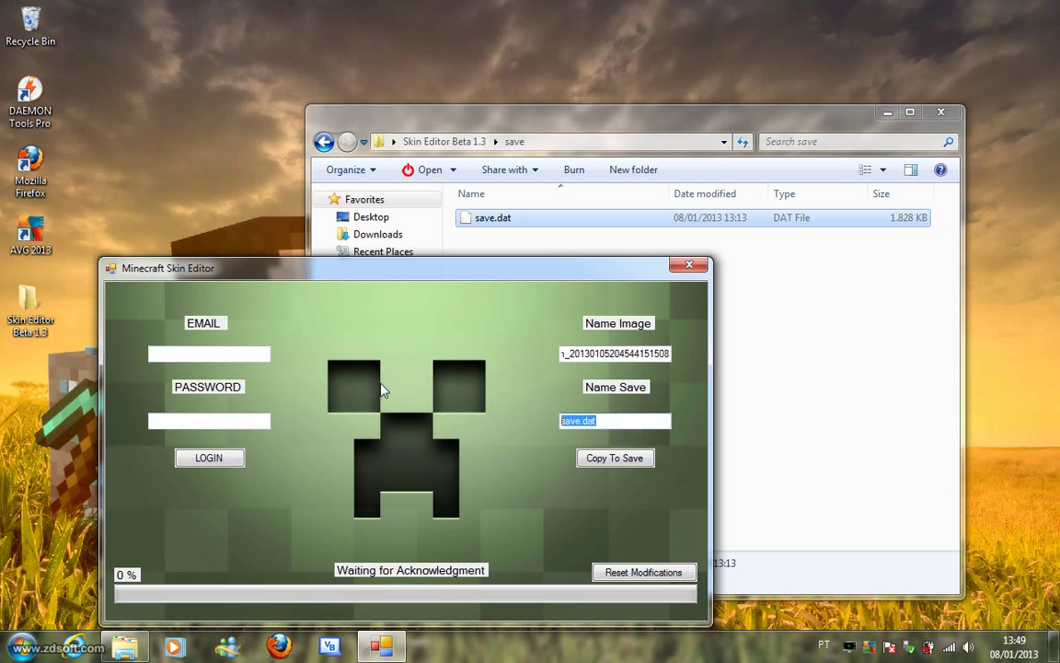
{"action": "left_click", "coordinate": [245, 353]}
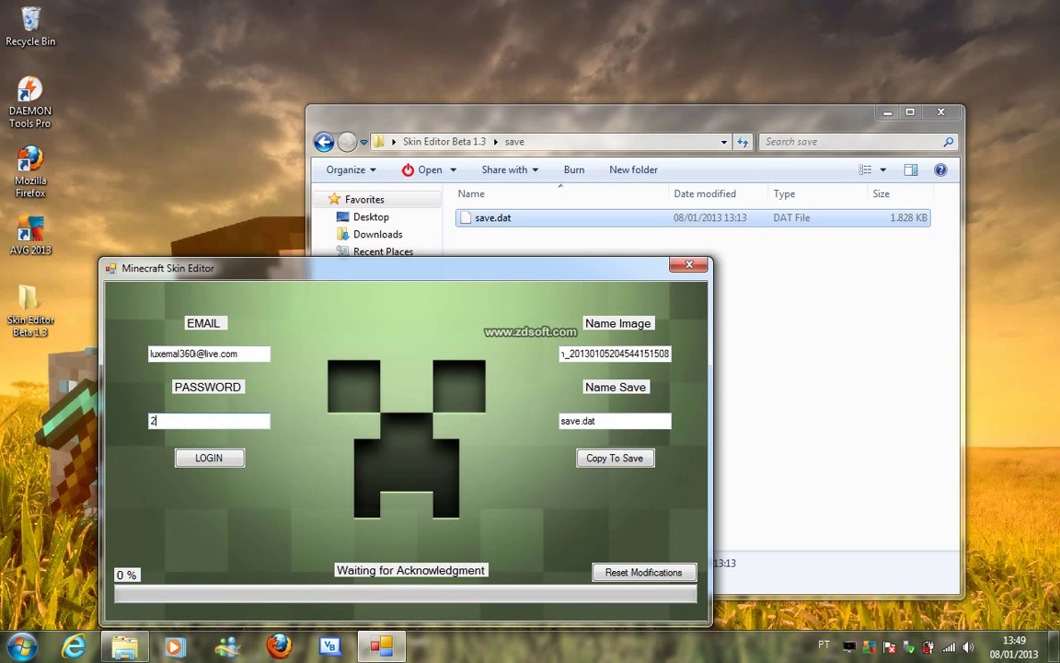
{"action": "type", "text": "64ei876"}
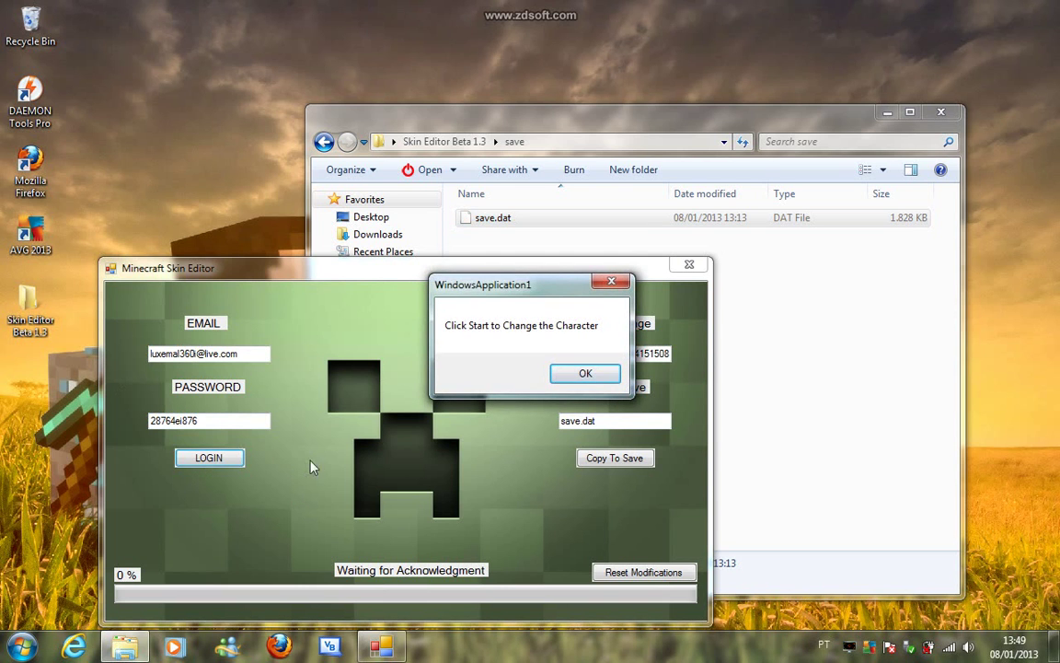
Dismiss the message, run Copy To Save until 100 % Done, then close the editor.
{"action": "left_click", "coordinate": [609, 372]}
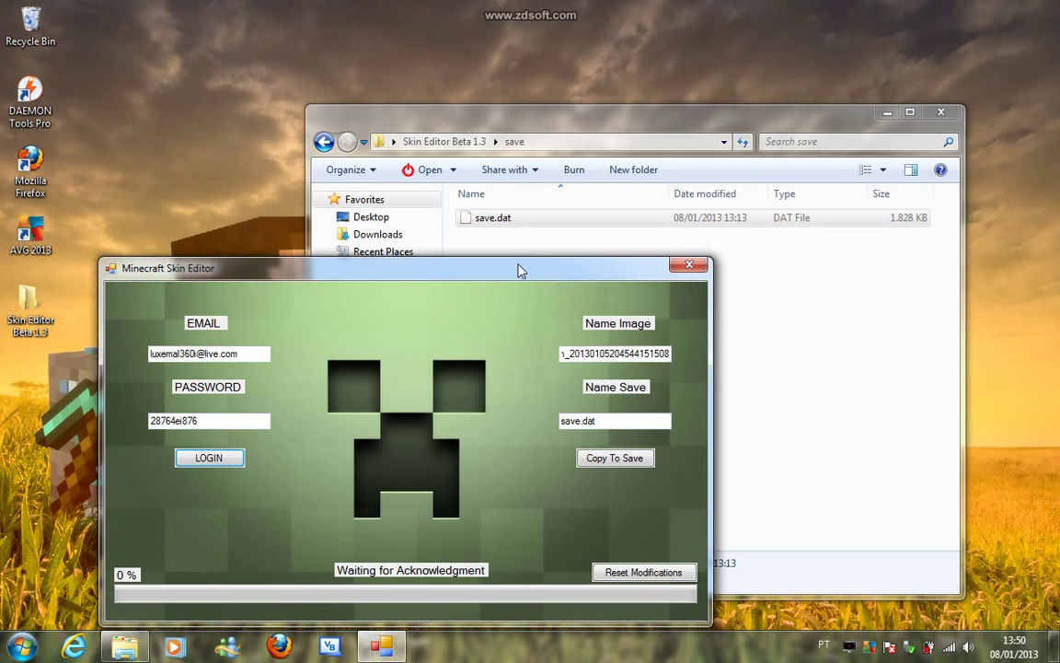
{"action": "left_click_drag", "start_coordinate": [518, 270], "coordinate": [570, 208]}
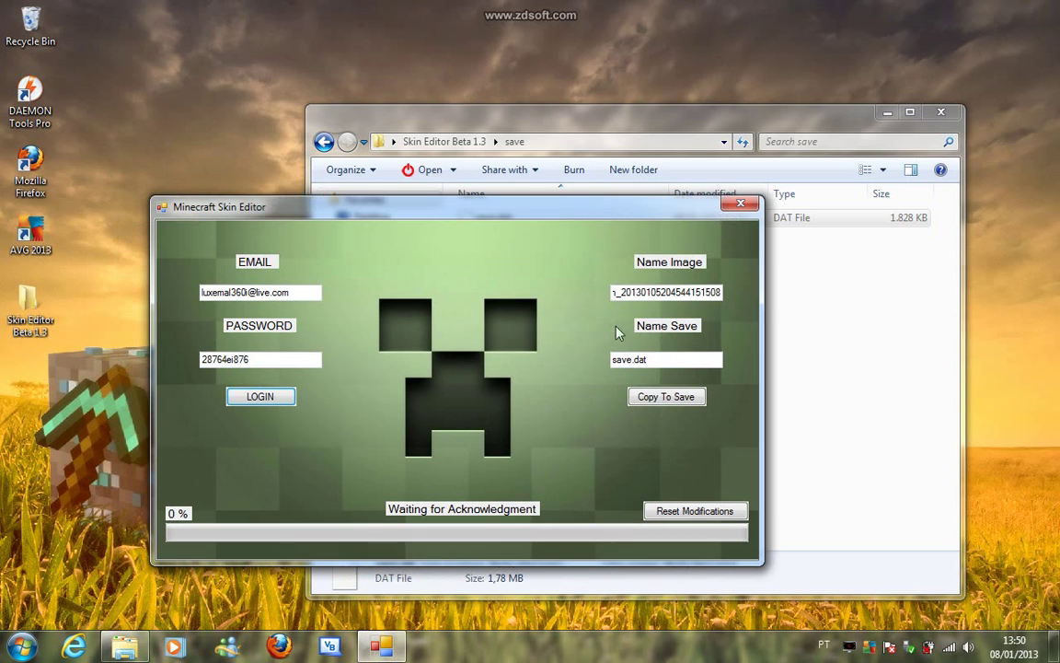
{"action": "left_click", "coordinate": [666, 397]}
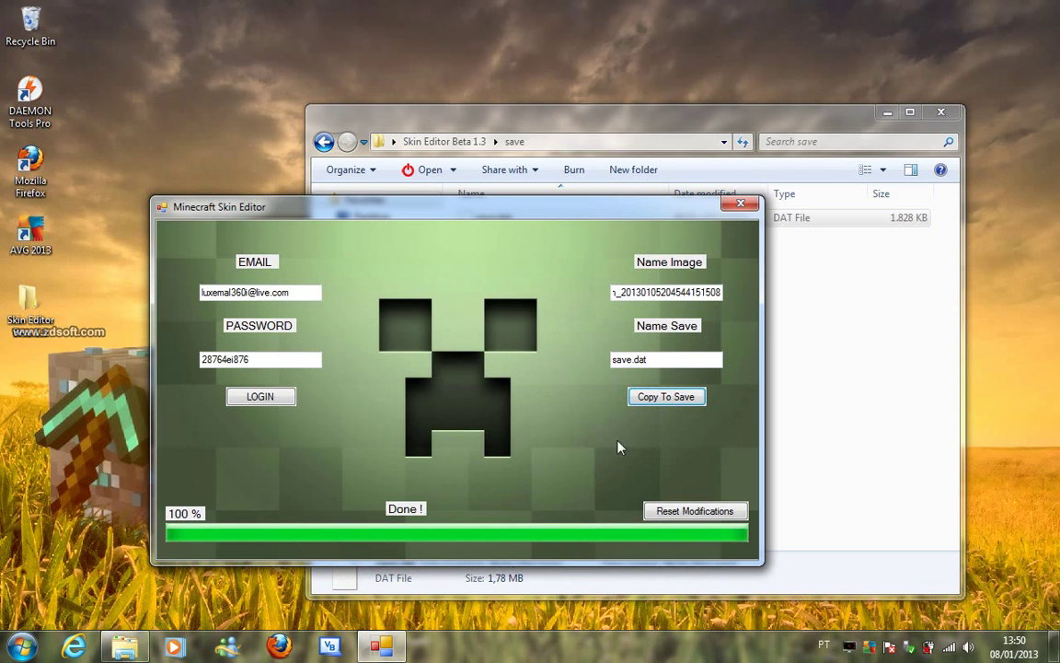
{"action": "left_click", "coordinate": [742, 208]}
Go back, refresh the Skin Editor Beta 1.3 folder, and reopen the save folder.
{"action": "right_click", "coordinate": [616, 309]}
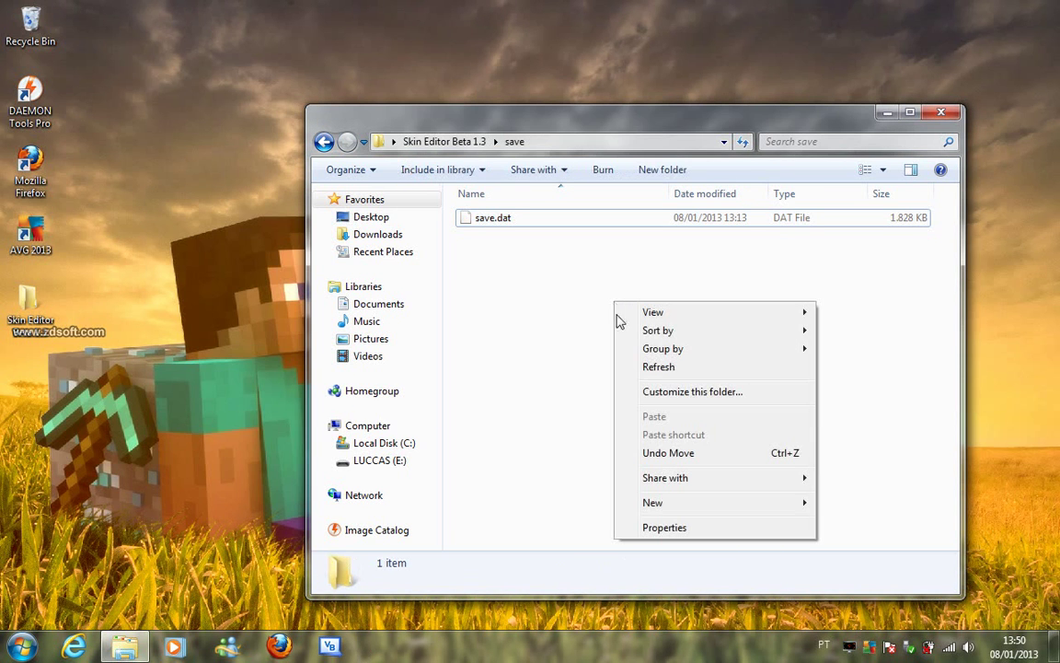
{"action": "left_click", "coordinate": [321, 148]}
{"action": "left_click", "coordinate": [323, 142]}
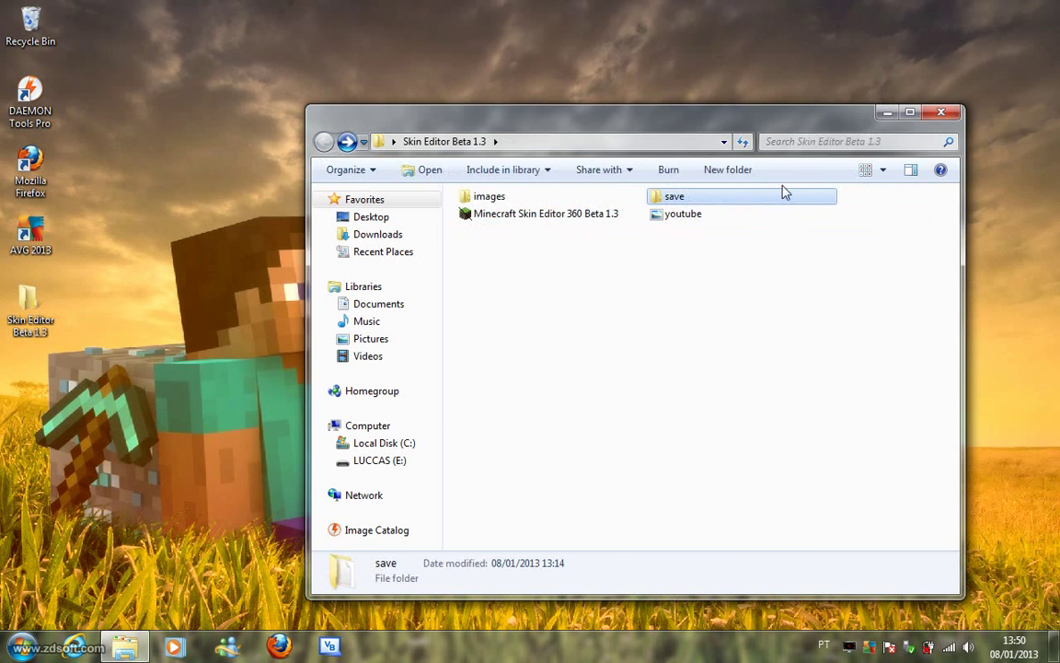
{"action": "right_click", "coordinate": [600, 318]}
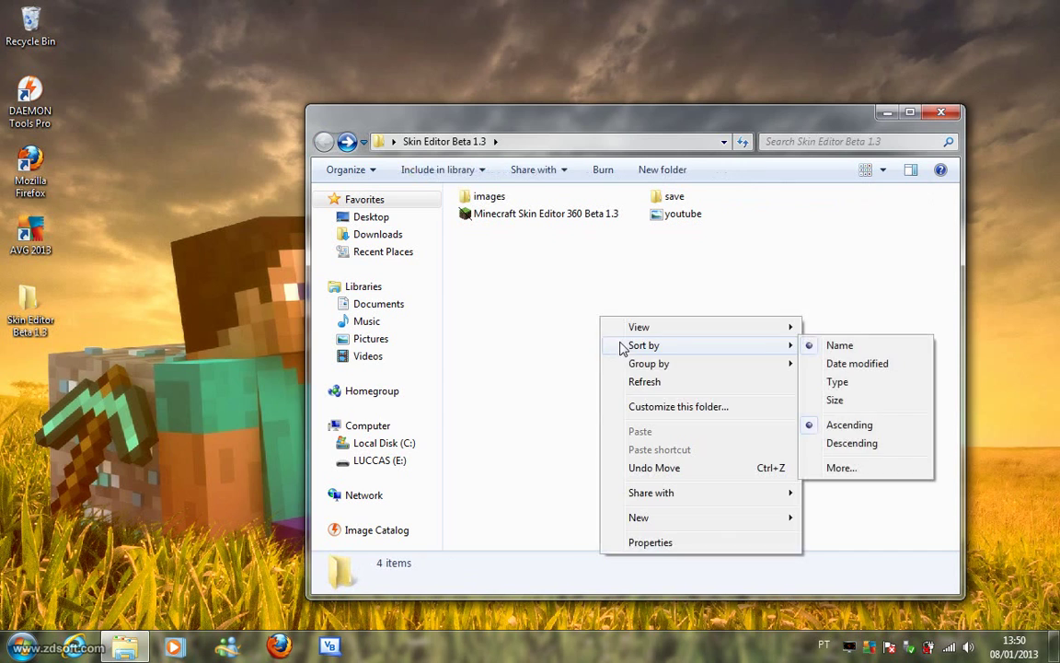
{"action": "left_click", "coordinate": [655, 382]}
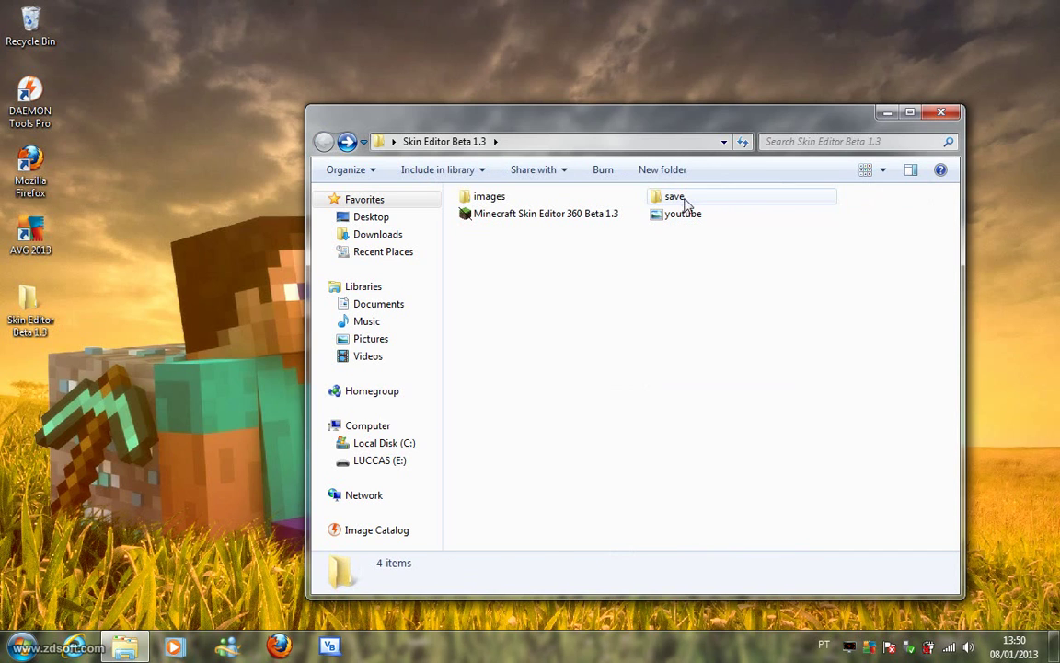
{"action": "double_click", "coordinate": [685, 203]}
Copy save.dat onto the desktop and close the Explorer window.
{"action": "left_click", "coordinate": [521, 218]}
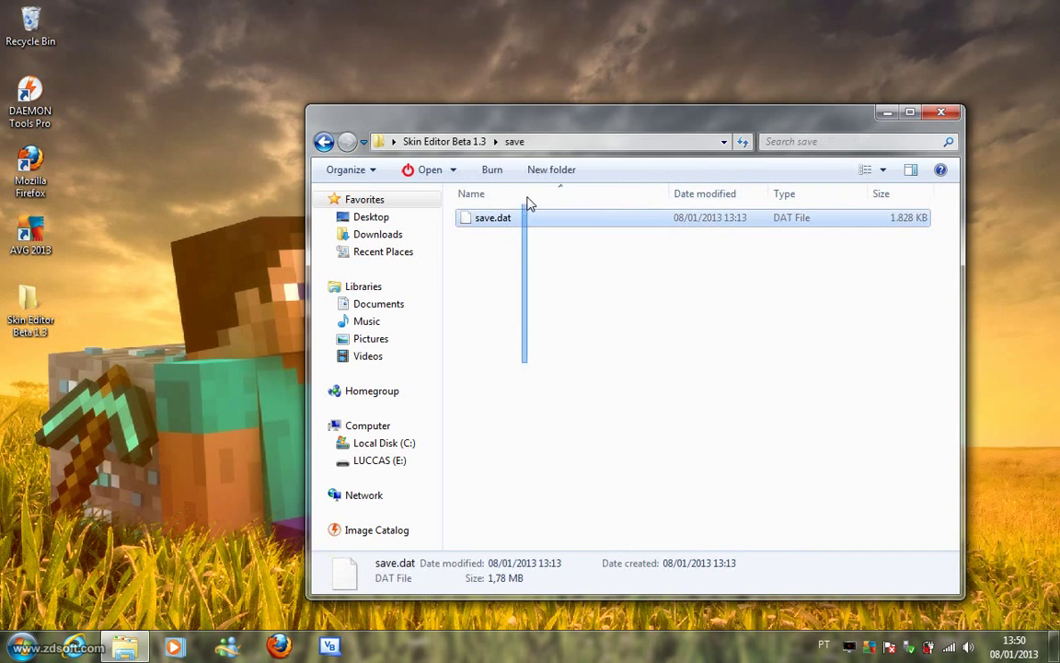
{"action": "right_click", "coordinate": [511, 219]}
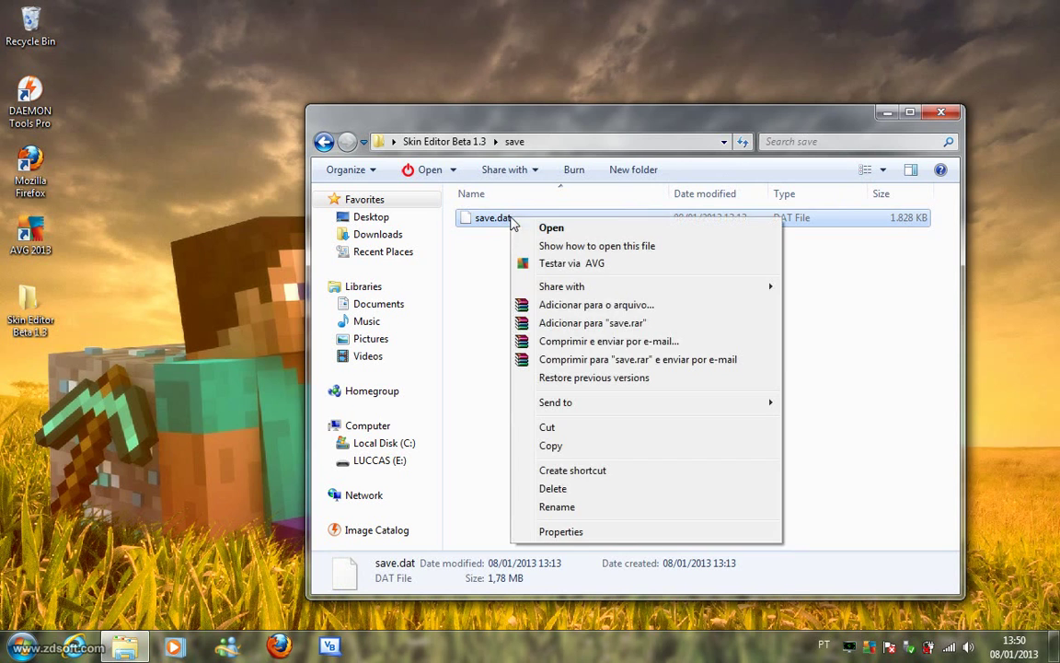
{"action": "left_click", "coordinate": [603, 447]}
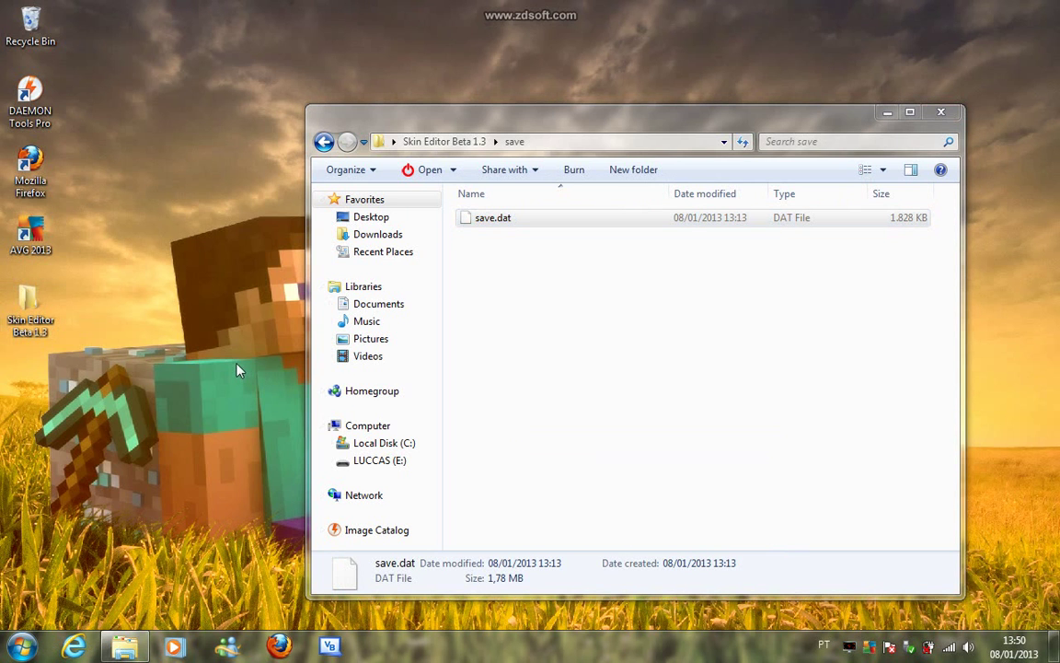
{"action": "left_click", "coordinate": [237, 368]}
{"action": "key", "text": "ctrl+v"}
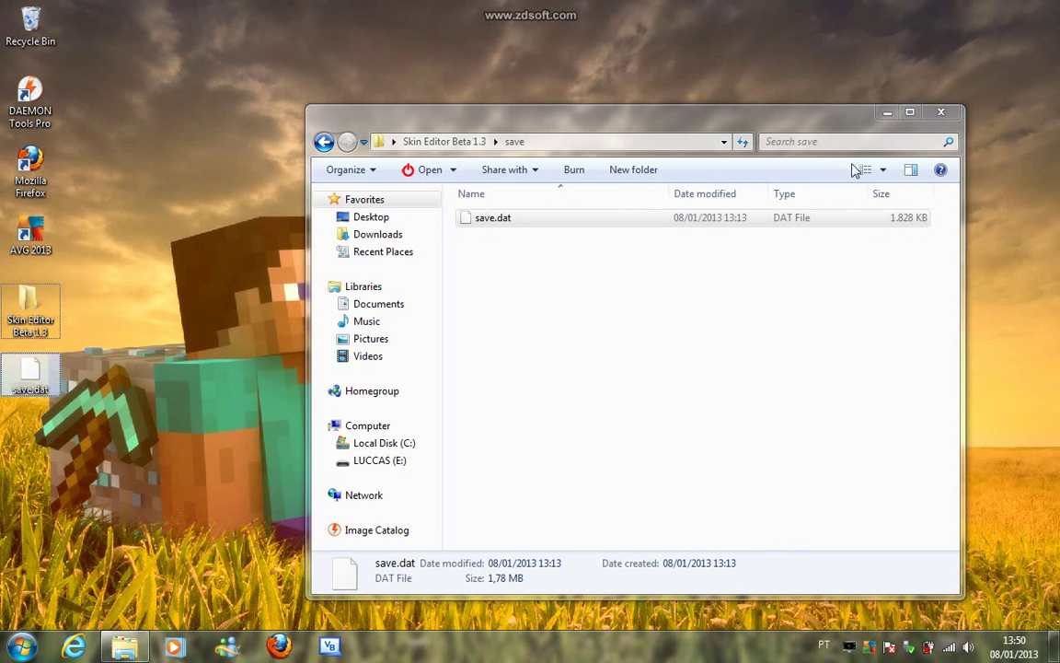
{"action": "left_click", "coordinate": [941, 111]}
{"action": "left_click_drag", "start_coordinate": [46, 378], "coordinate": [540, 241]}
{"action": "key", "text": "super+r"}
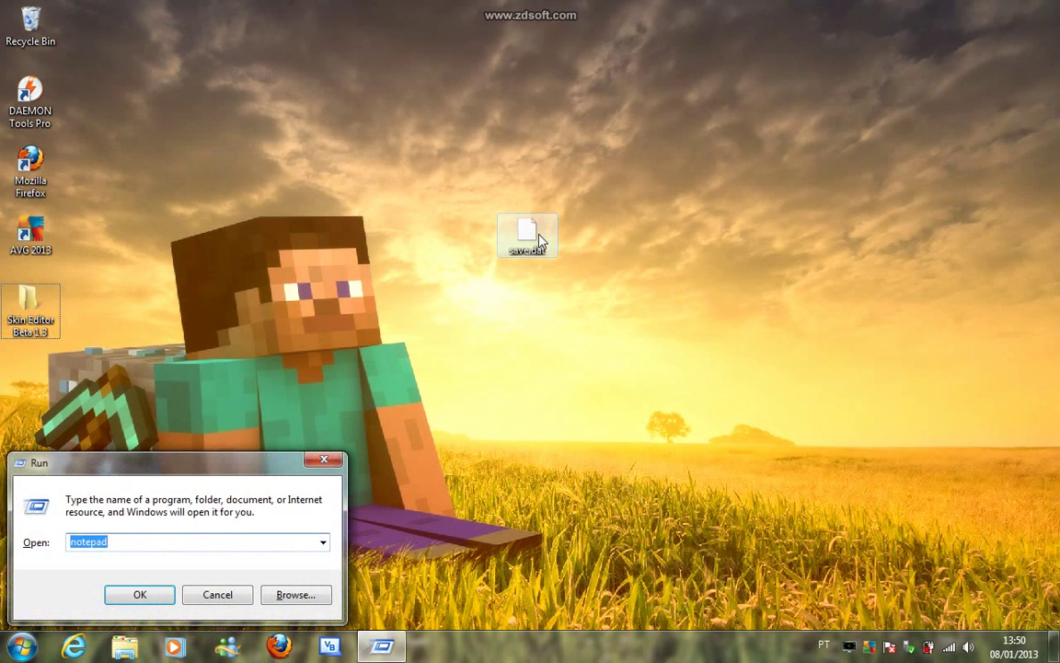
Launch Notepad and set its font size to 20.
{"action": "key", "text": "Return"}
{"action": "left_click", "coordinate": [156, 303]}
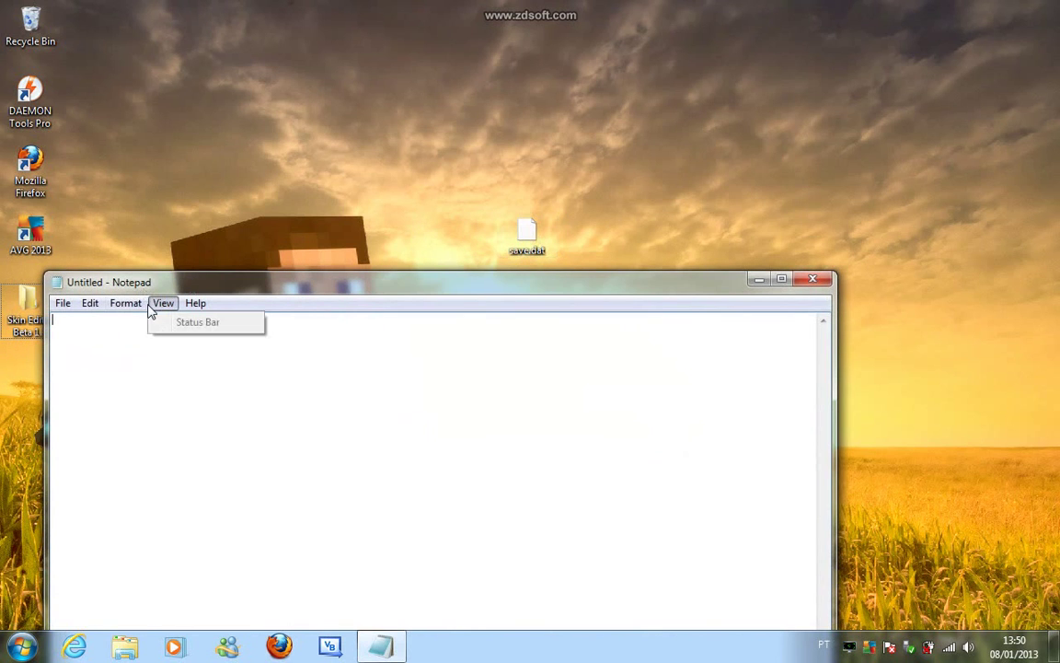
{"action": "left_click", "coordinate": [126, 303]}
{"action": "left_click", "coordinate": [147, 342]}
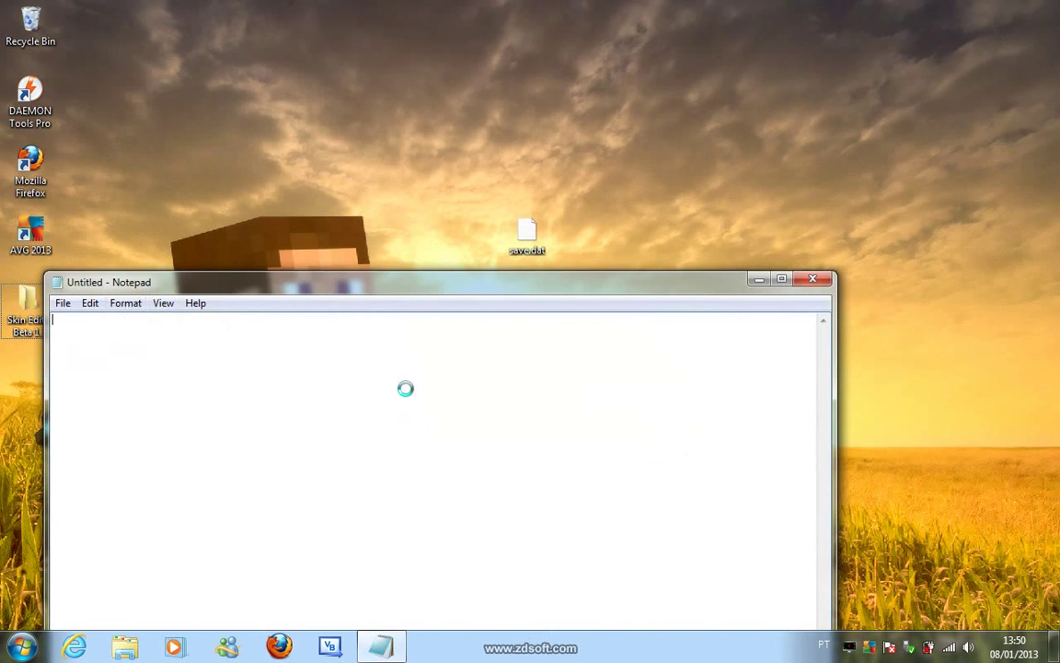
{"action": "left_click", "coordinate": [381, 381]}
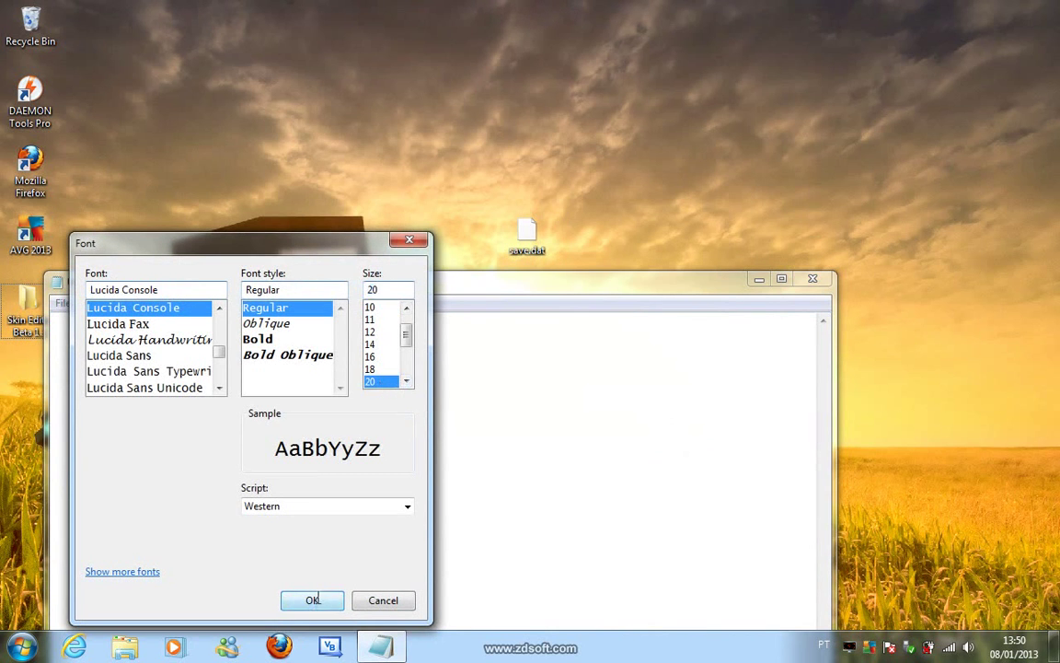
{"action": "left_click", "coordinate": [312, 600]}
Write the USB and Xbox 360 copy notes, replace them with 'enjoy !!', and close unsaved.
{"action": "type", "text": "Copy"}
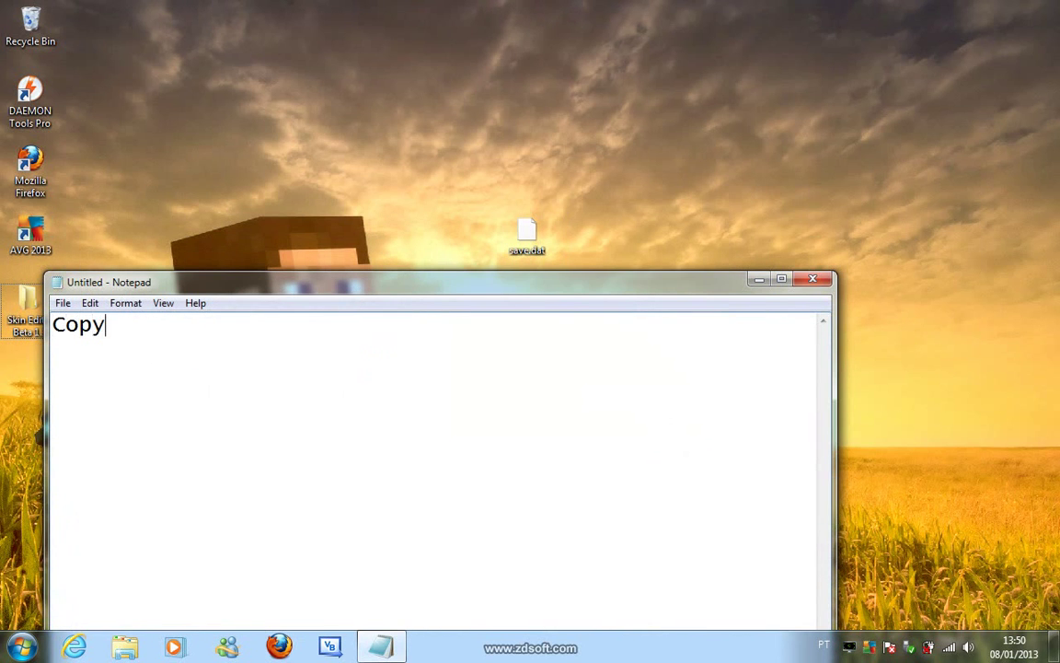
{"action": "type", "text": " Save to"}
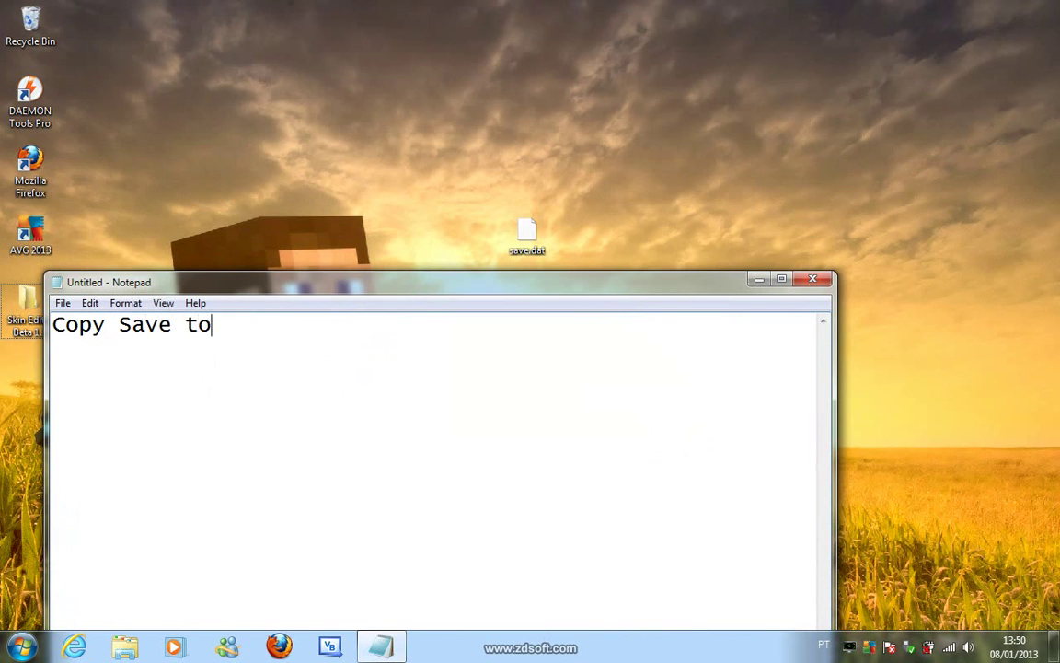
{"action": "type", "text": " USB  Copy "}
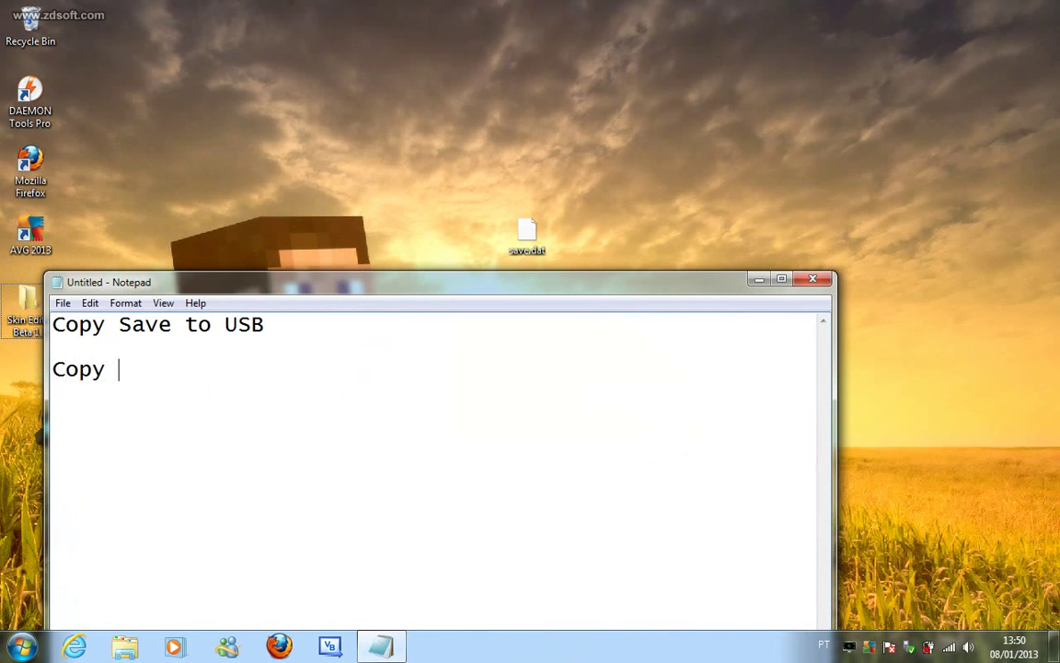
{"action": "type", "text": "Save to X"}
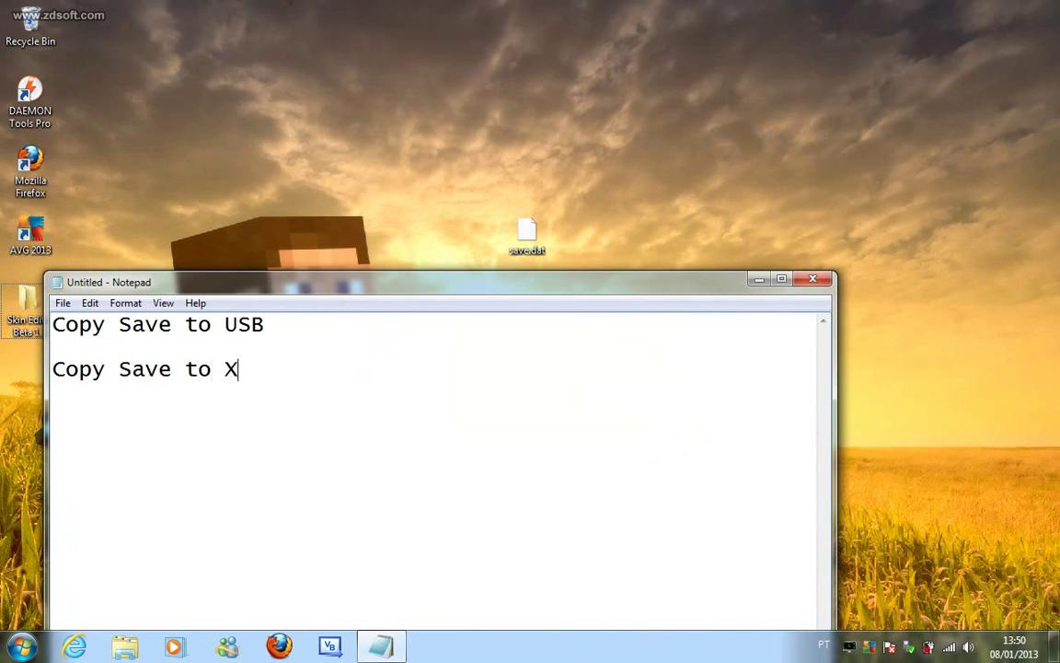
{"action": "type", "text": "box 360  "}
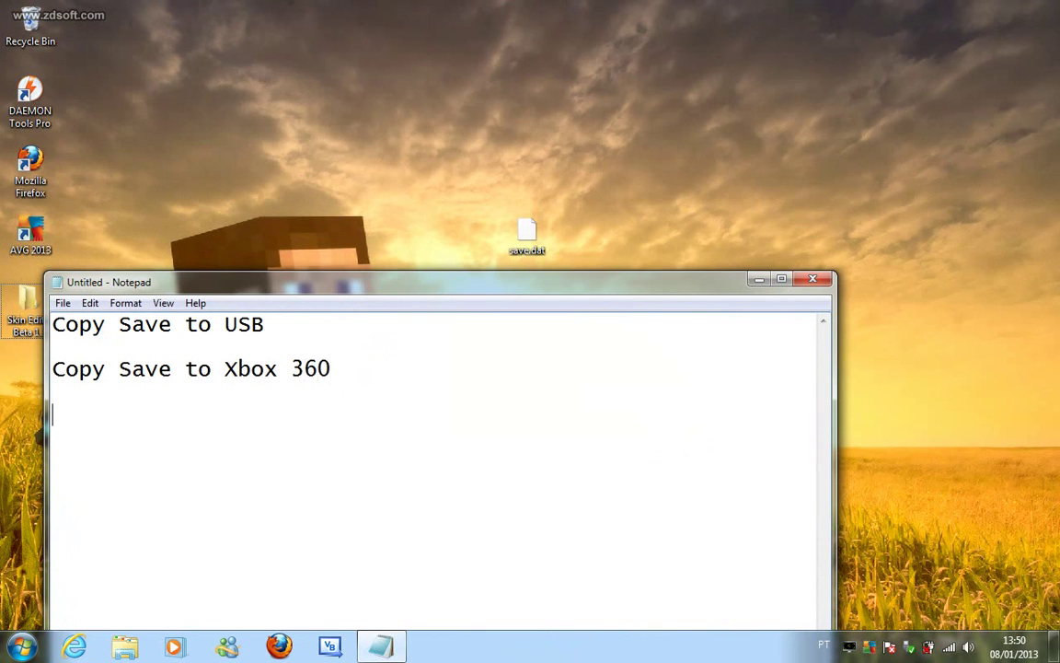
{"action": "type", "text": "Enhoy"}
{"action": "key", "text": "ctrl+a"}
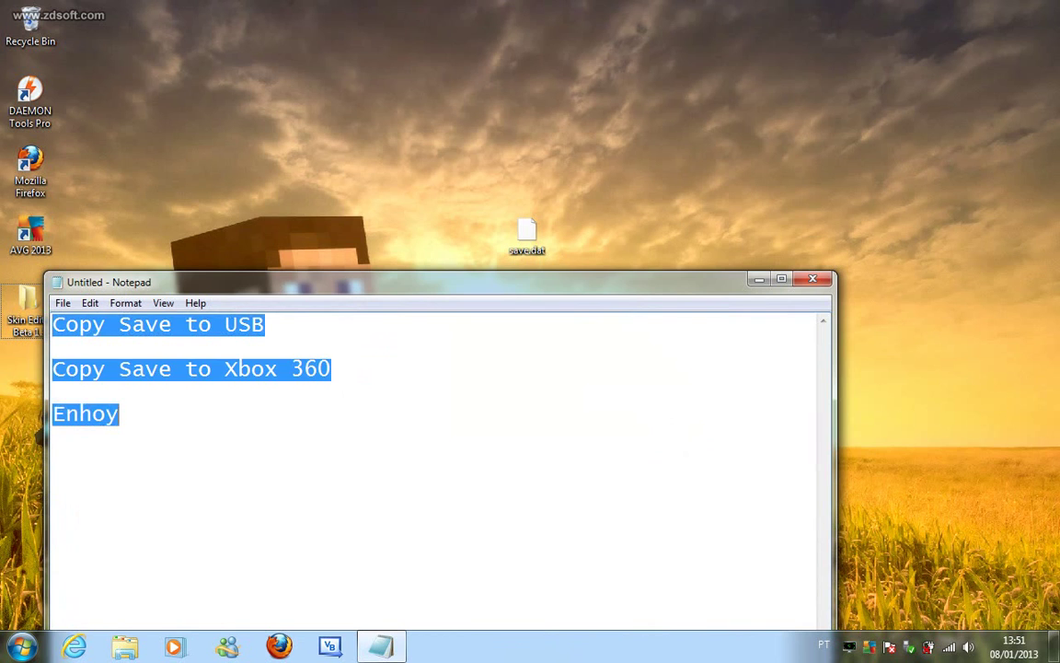
{"action": "type", "text": "enjoy "}
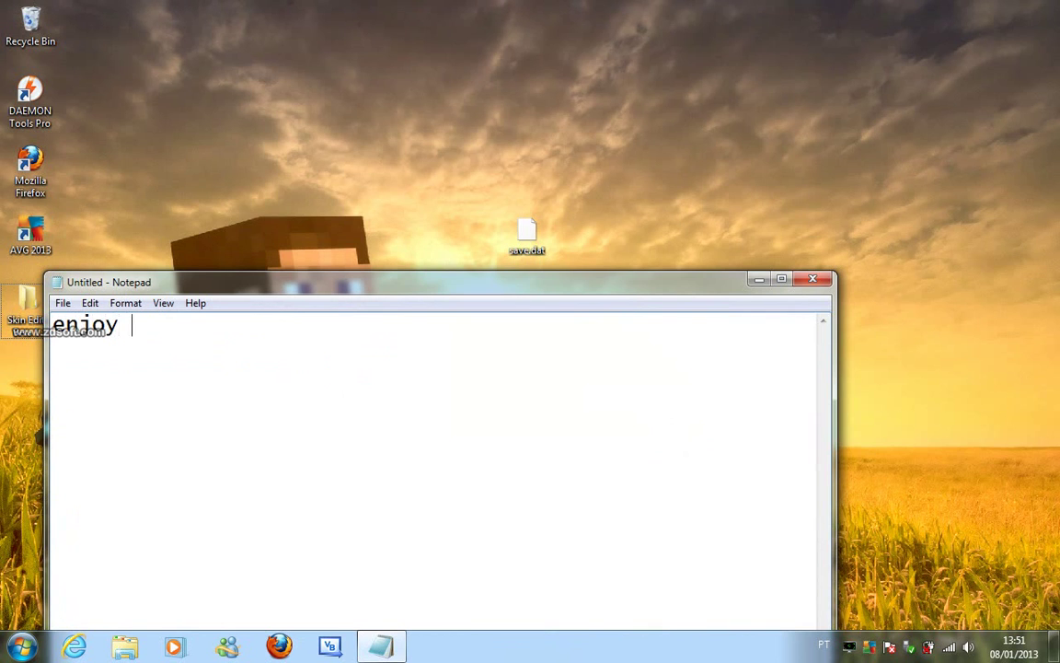
{"action": "type", "text": "!!!"}
{"action": "left_click", "coordinate": [812, 278]}
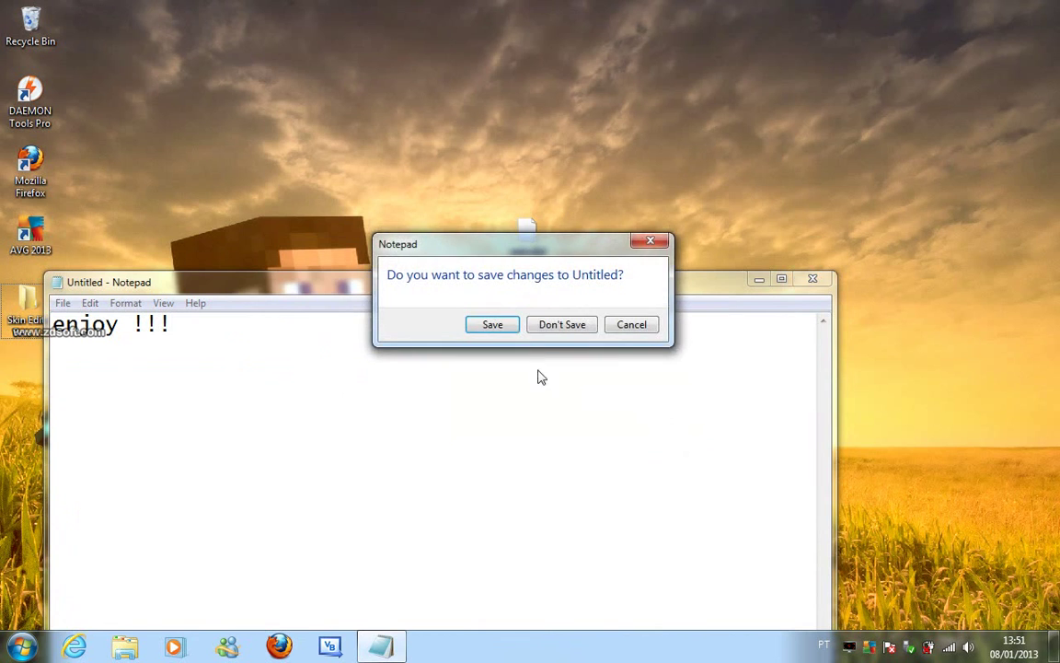
{"action": "left_click", "coordinate": [550, 324]}
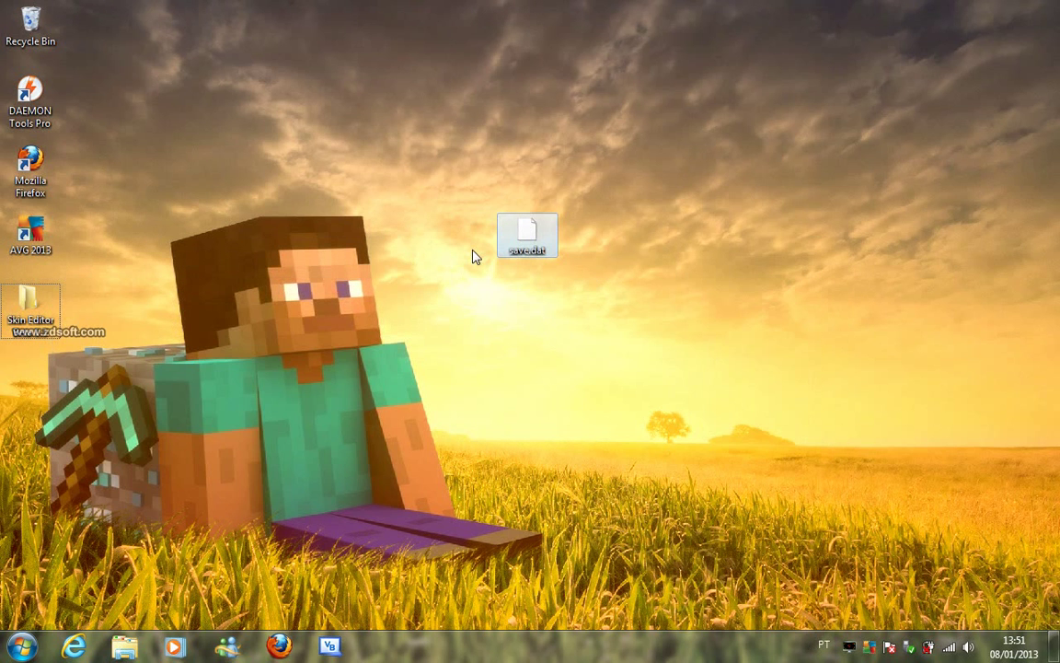